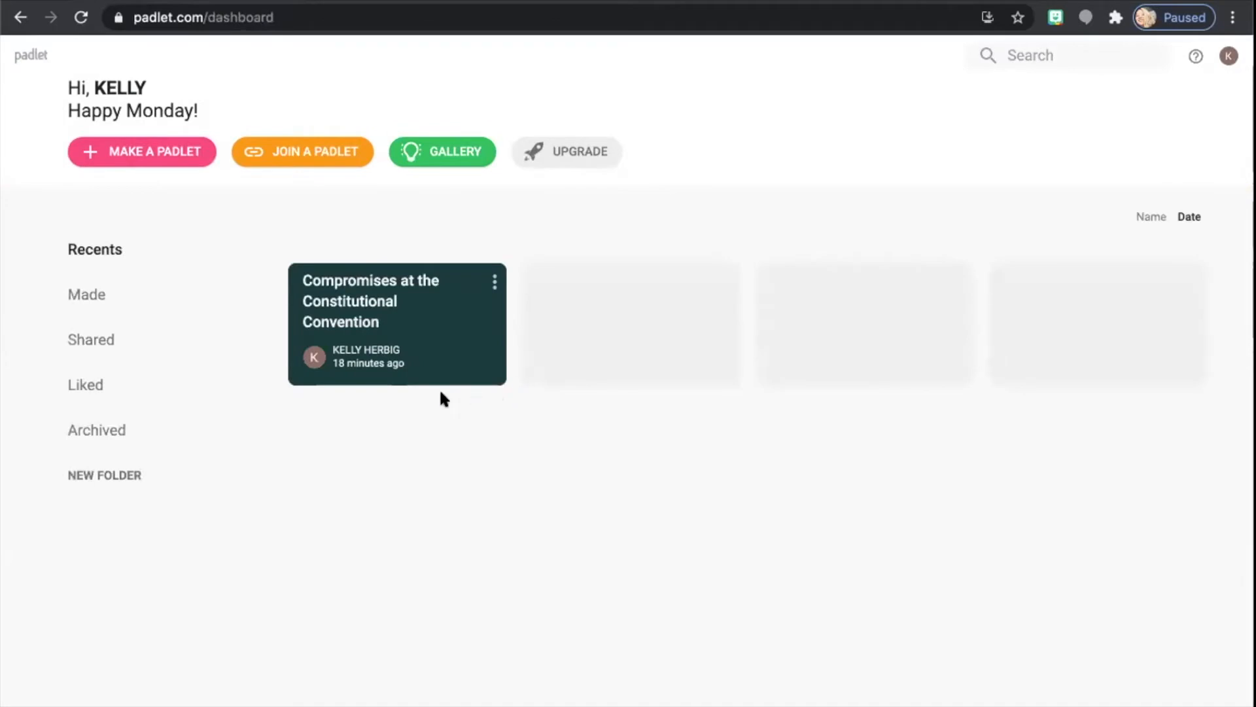
Create a new blank padlet with the Shelf layout
left_click(144, 157)
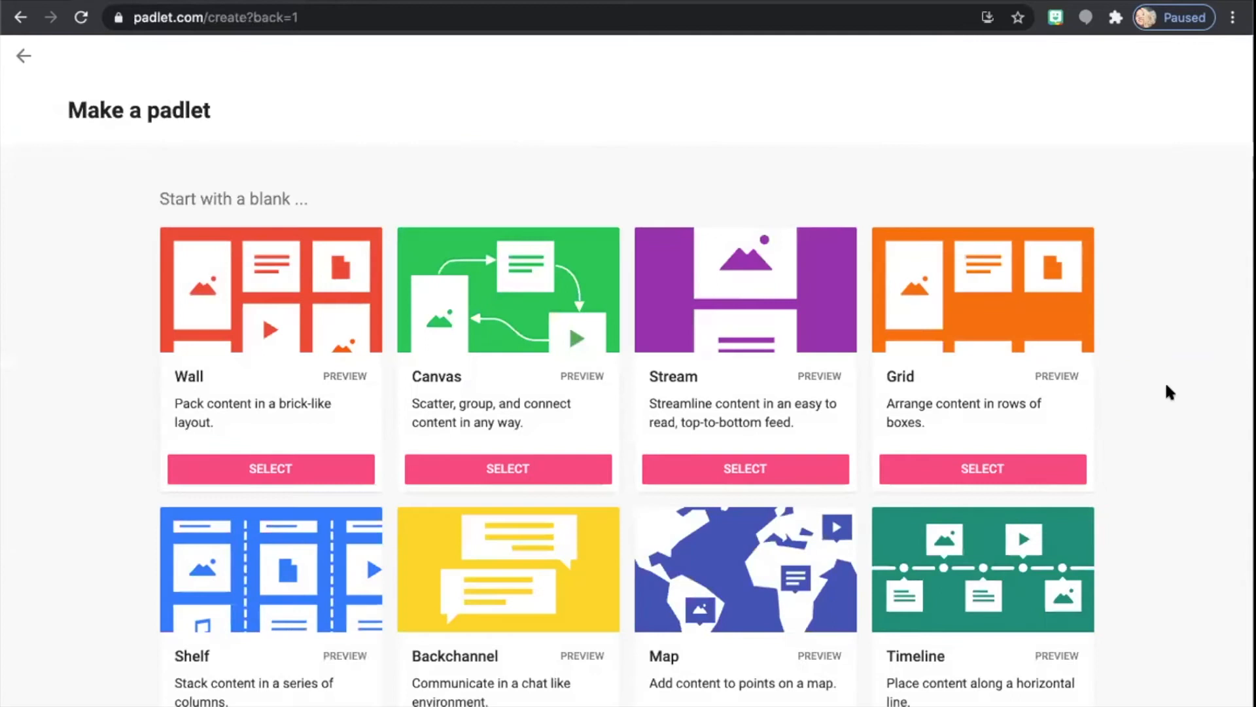
scroll(1169, 391, "down", 2)
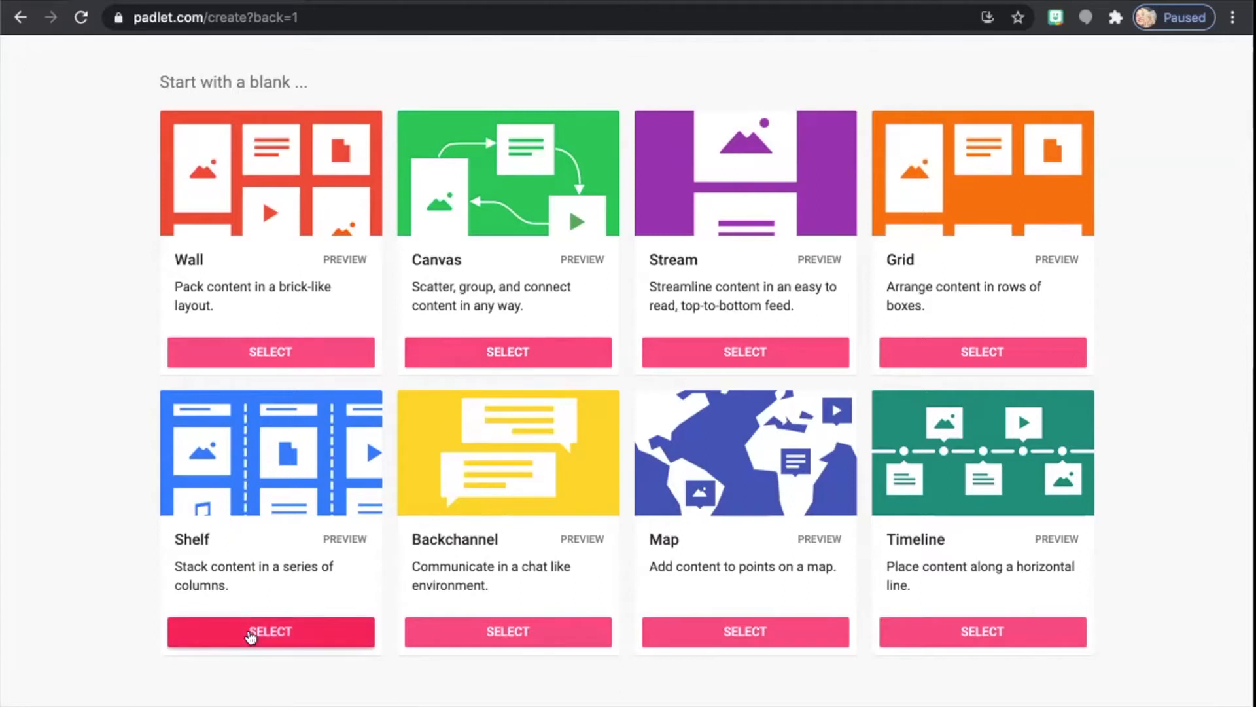
left_click(251, 634)
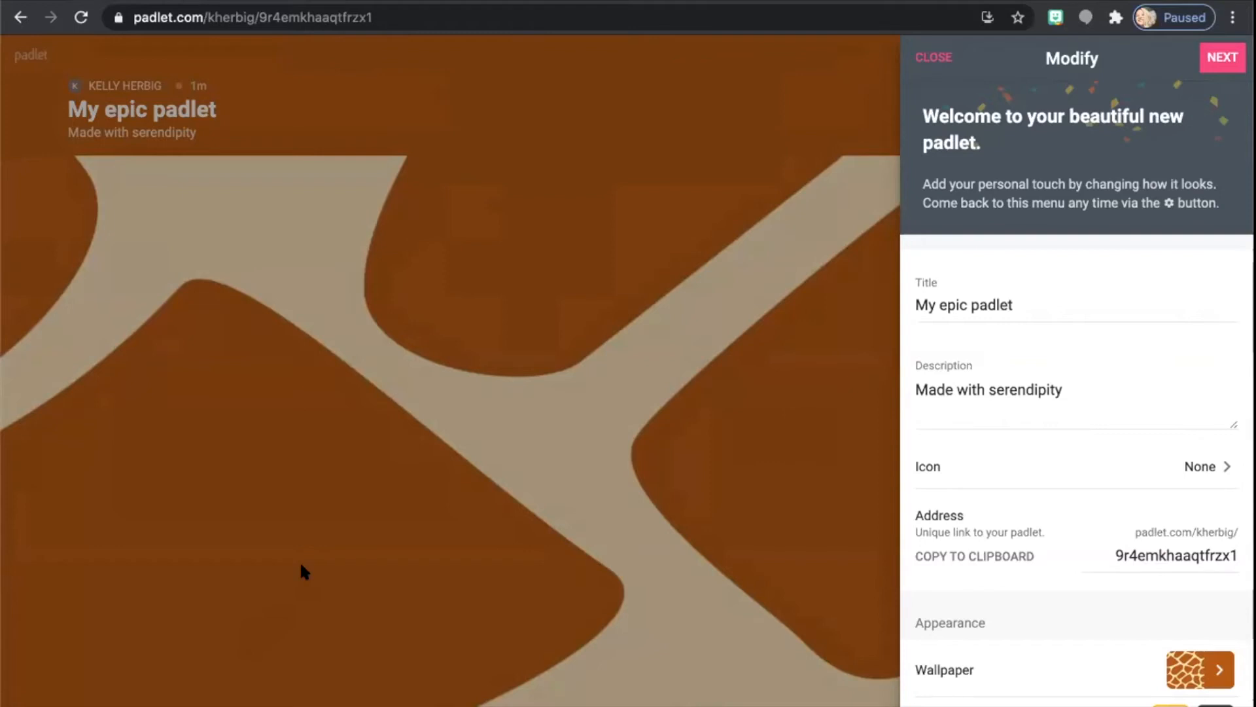
Title the padlet "Smog in China" and set its description to "Complete the See, Think, Wonder chart based on the picture."
triple_click(933, 304)
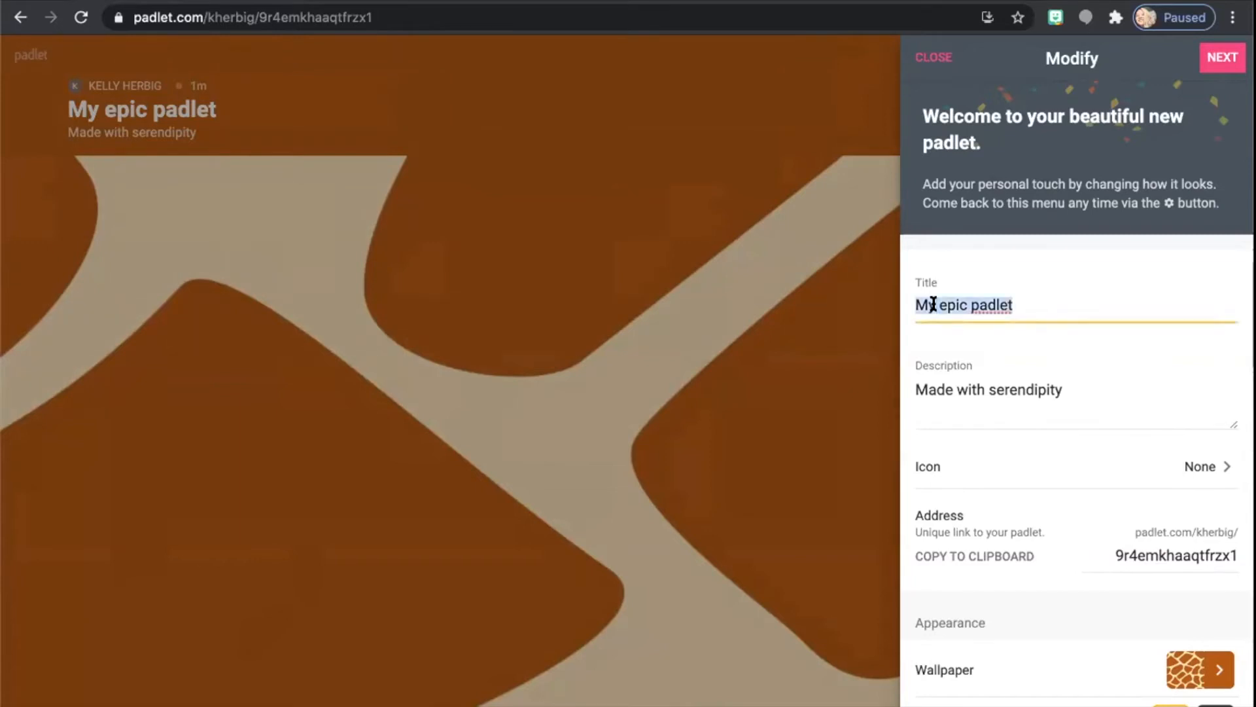
type("Smog in Chi")
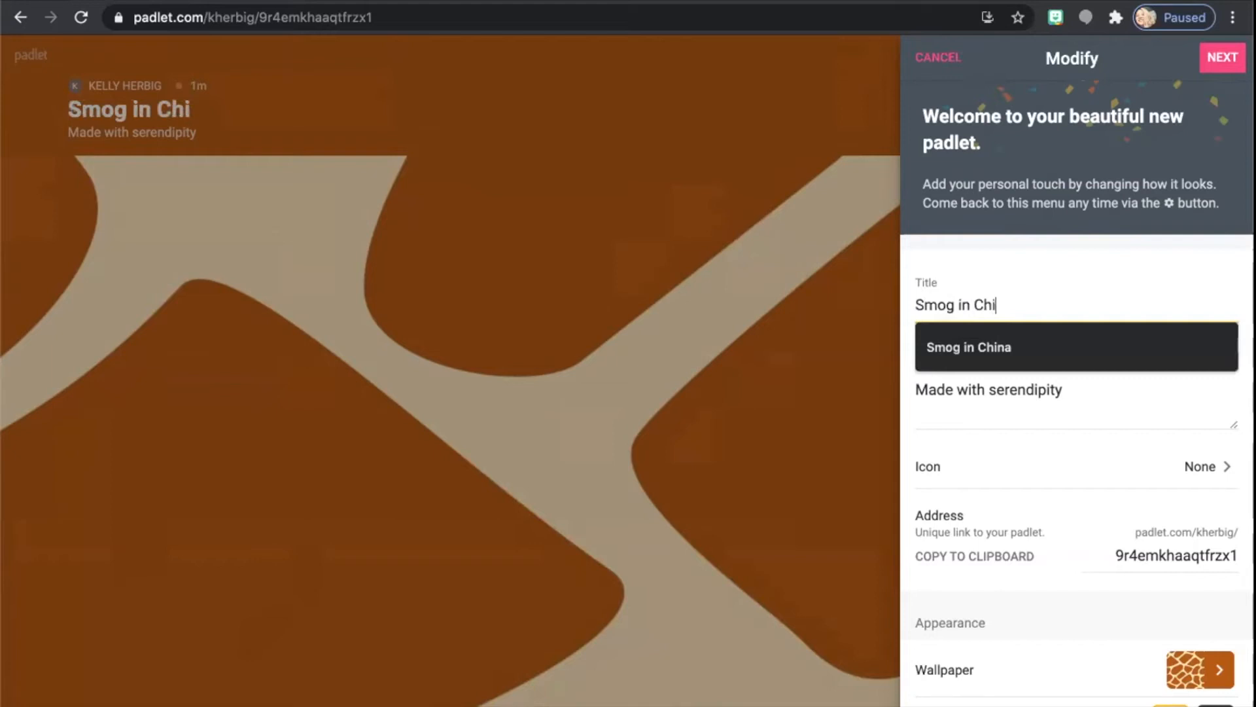
type("na")
triple_click(994, 380)
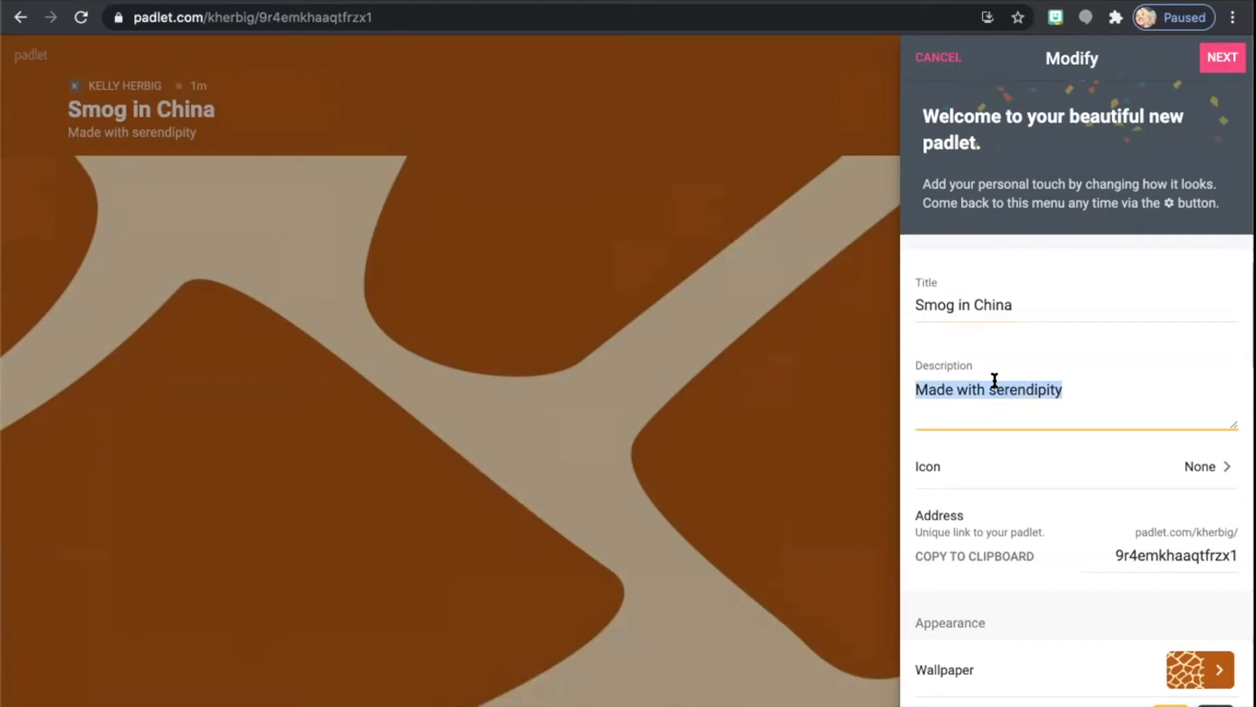
type("Complete the See, Think, Wonder chart based on the picture.")
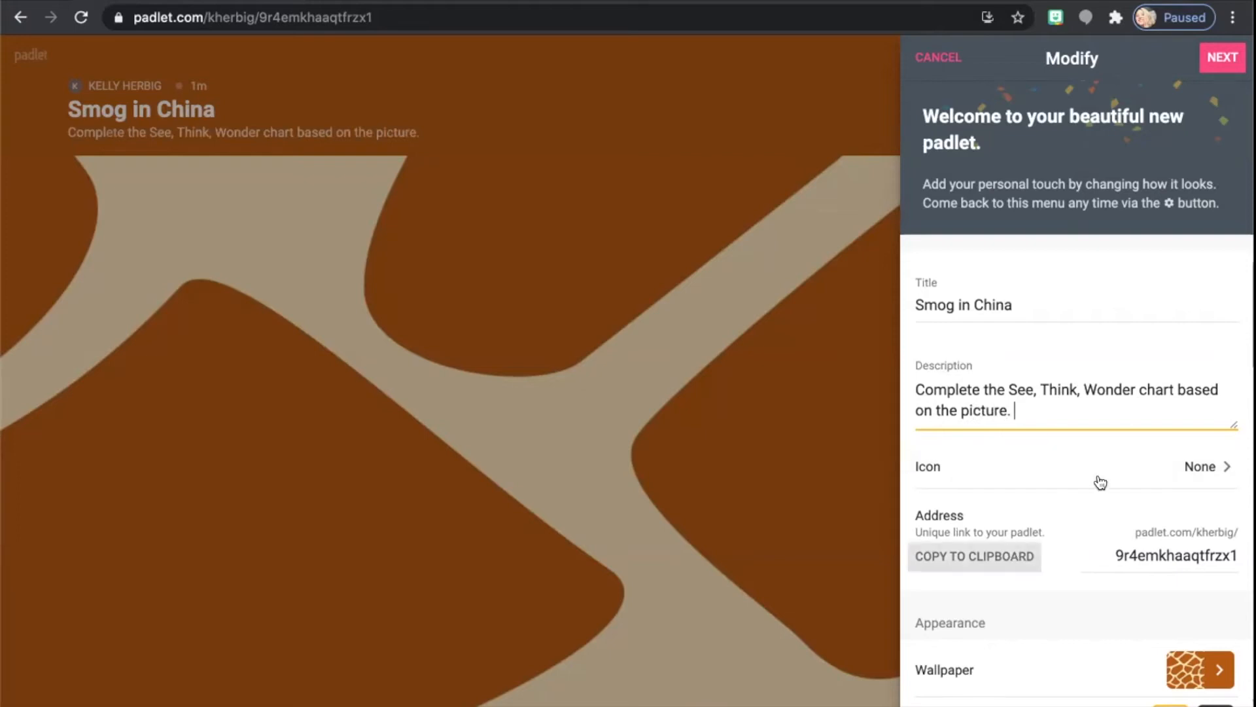
Look through the emoji choices for the padlet's icon without selecting one
scroll(1101, 483, "down", 3)
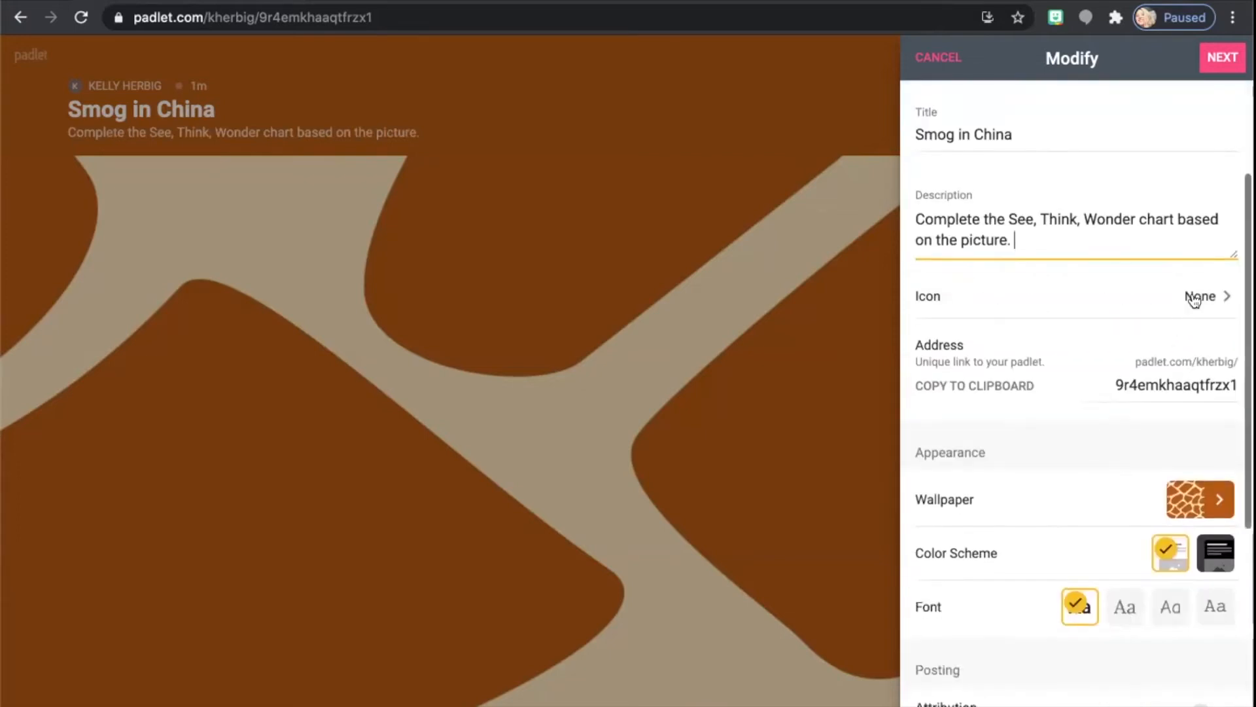
left_click(1195, 299)
scroll(1082, 399, "down", 7)
scroll(1053, 462, "down", 5)
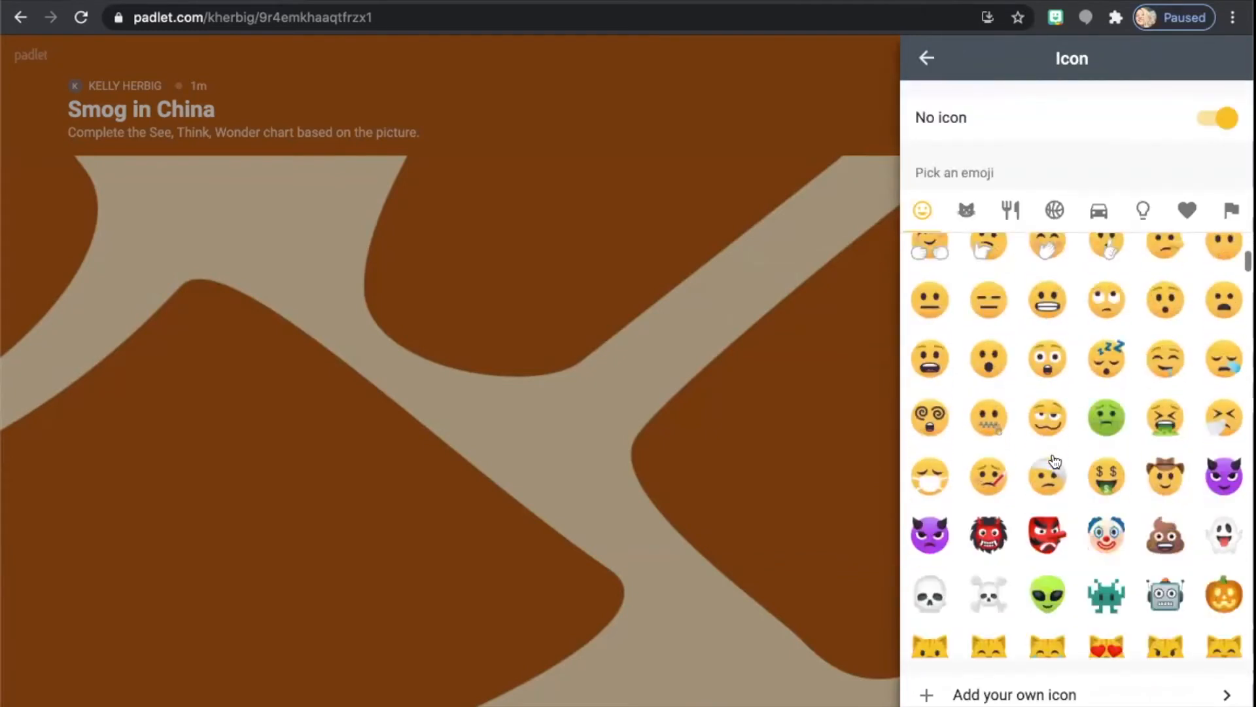
left_click(927, 59)
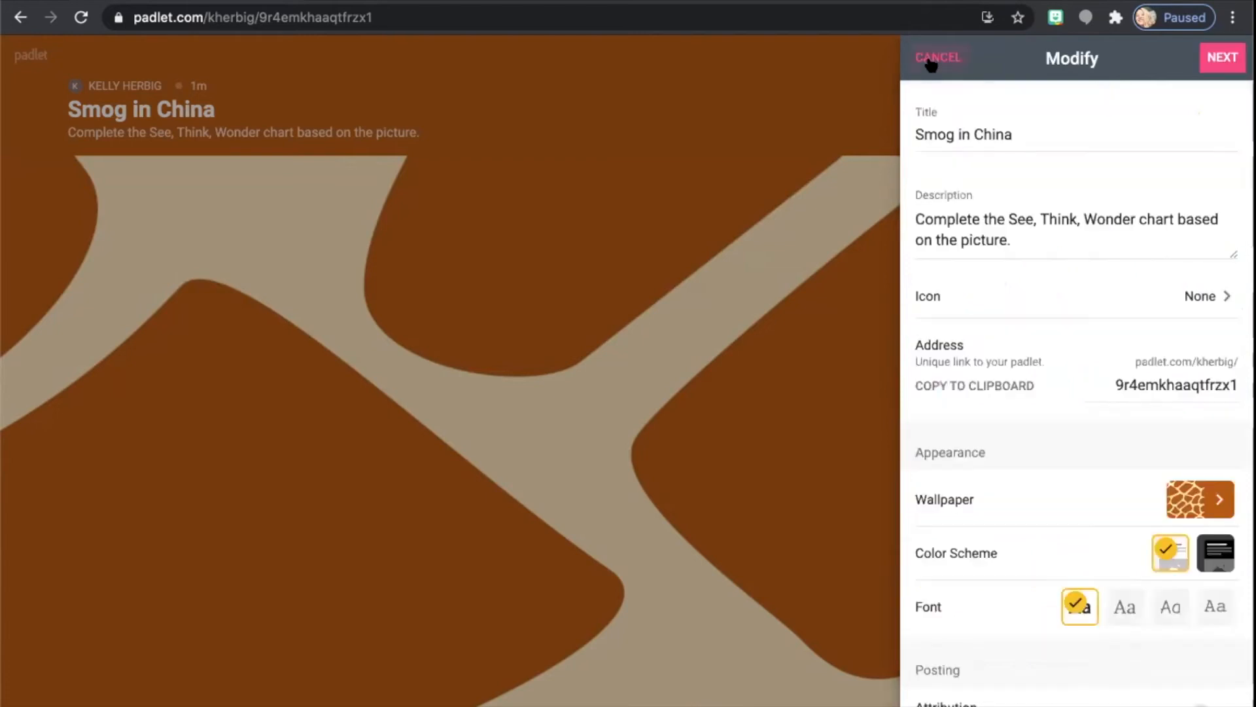
Look through the wallpaper categories and set the padlet's wallpaper to the light grey gradient
scroll(1003, 461, "down", 1)
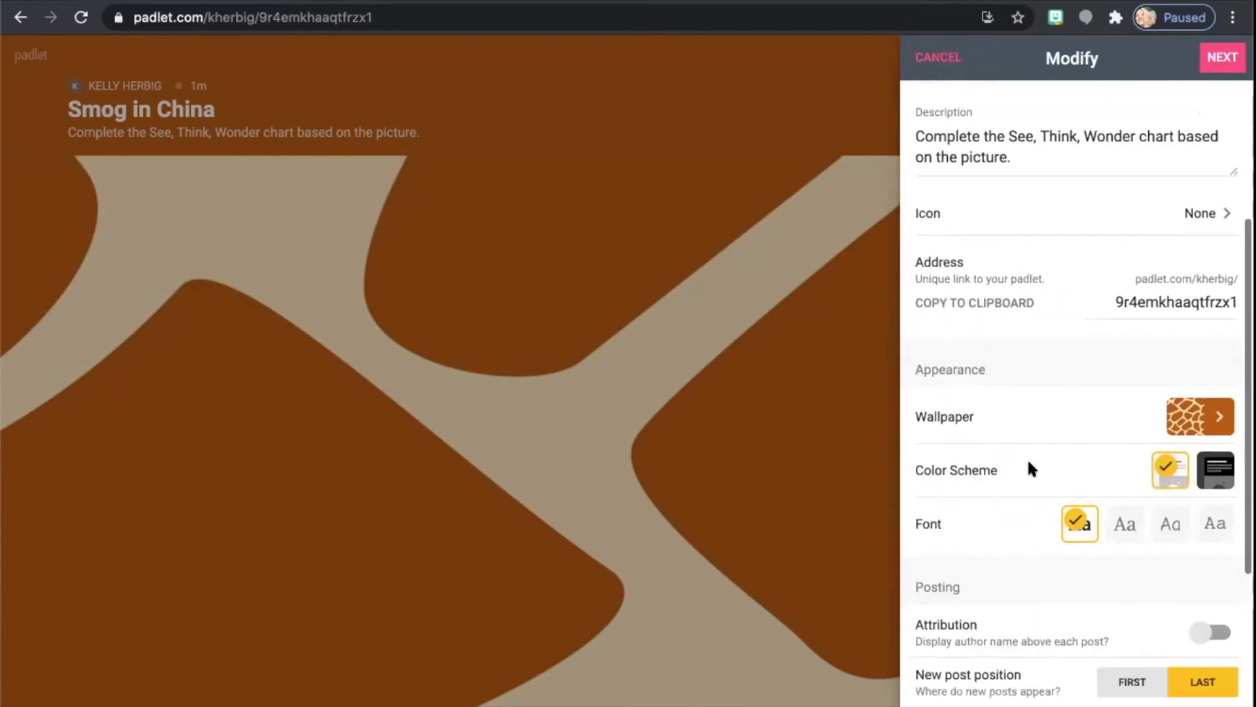
left_click(1191, 411)
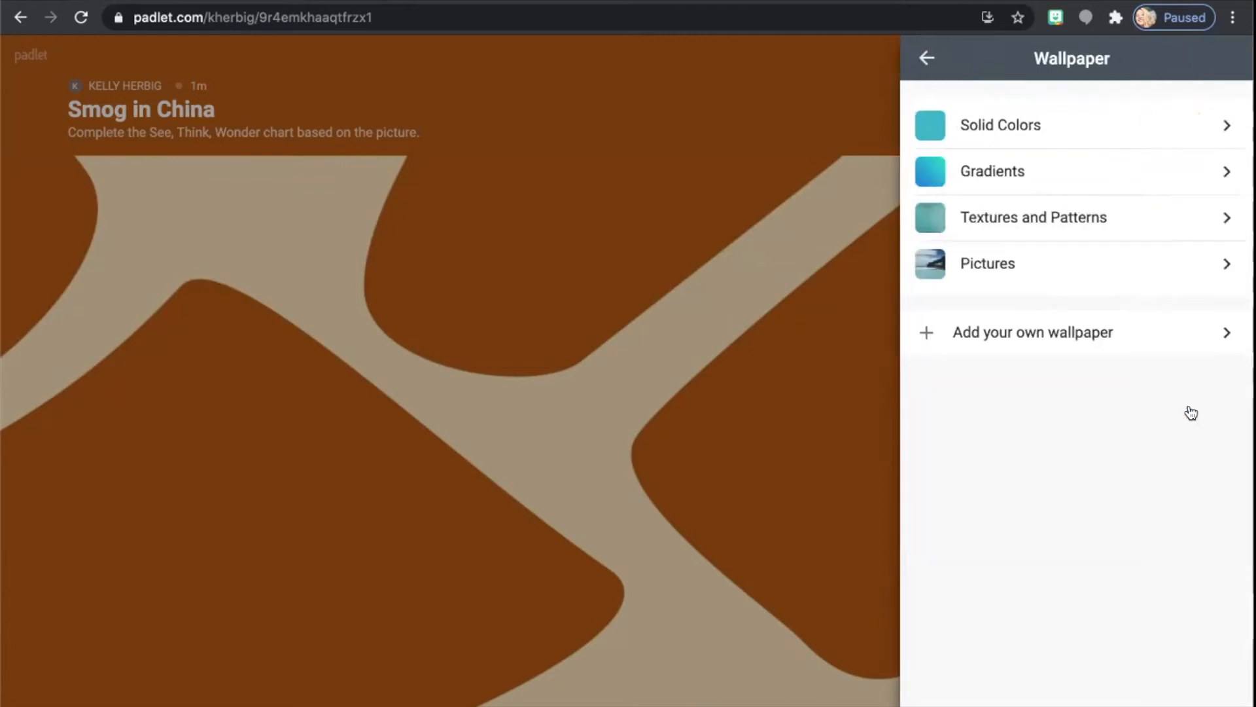
left_click(1106, 141)
left_click(925, 59)
left_click(962, 171)
left_click(925, 59)
left_click(964, 218)
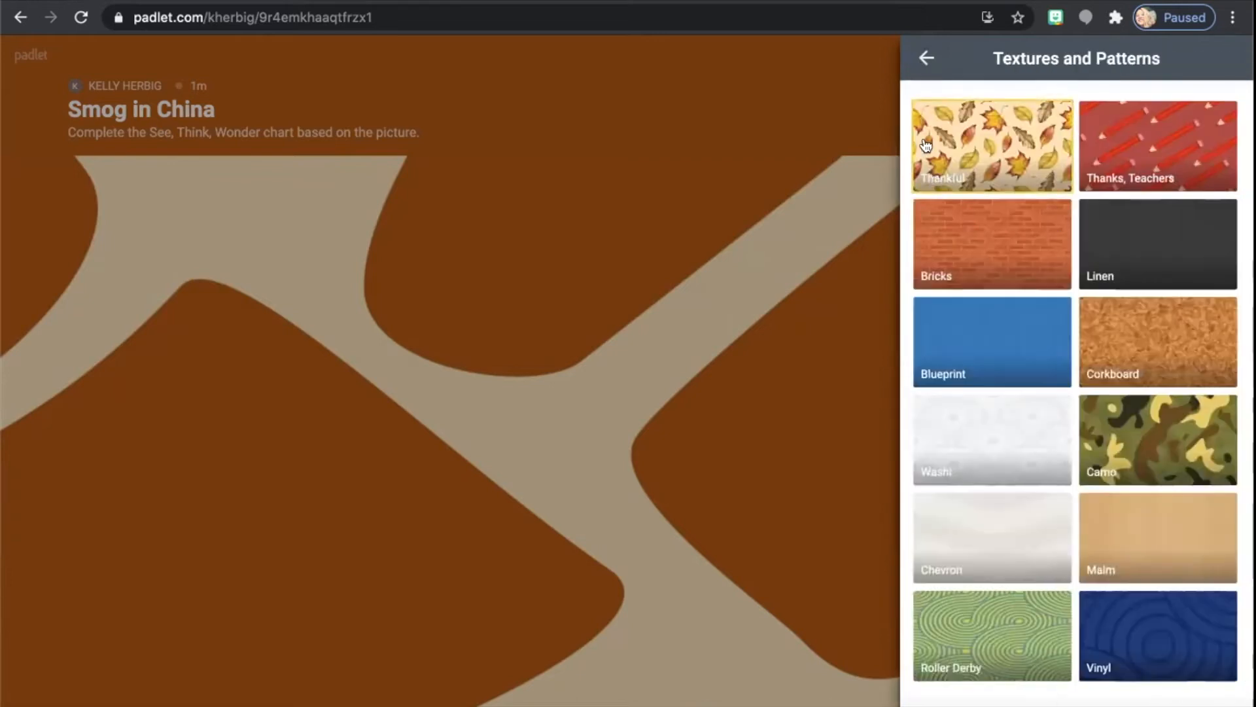
left_click(926, 57)
left_click(973, 174)
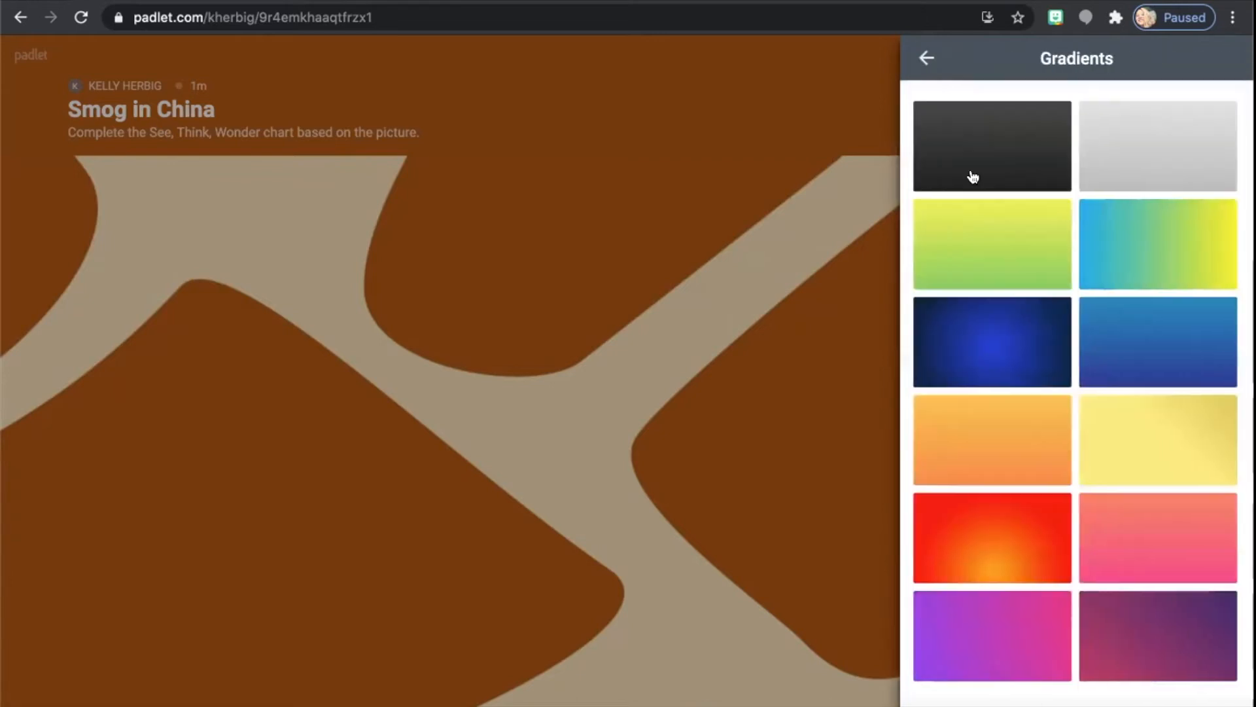
left_click(1090, 143)
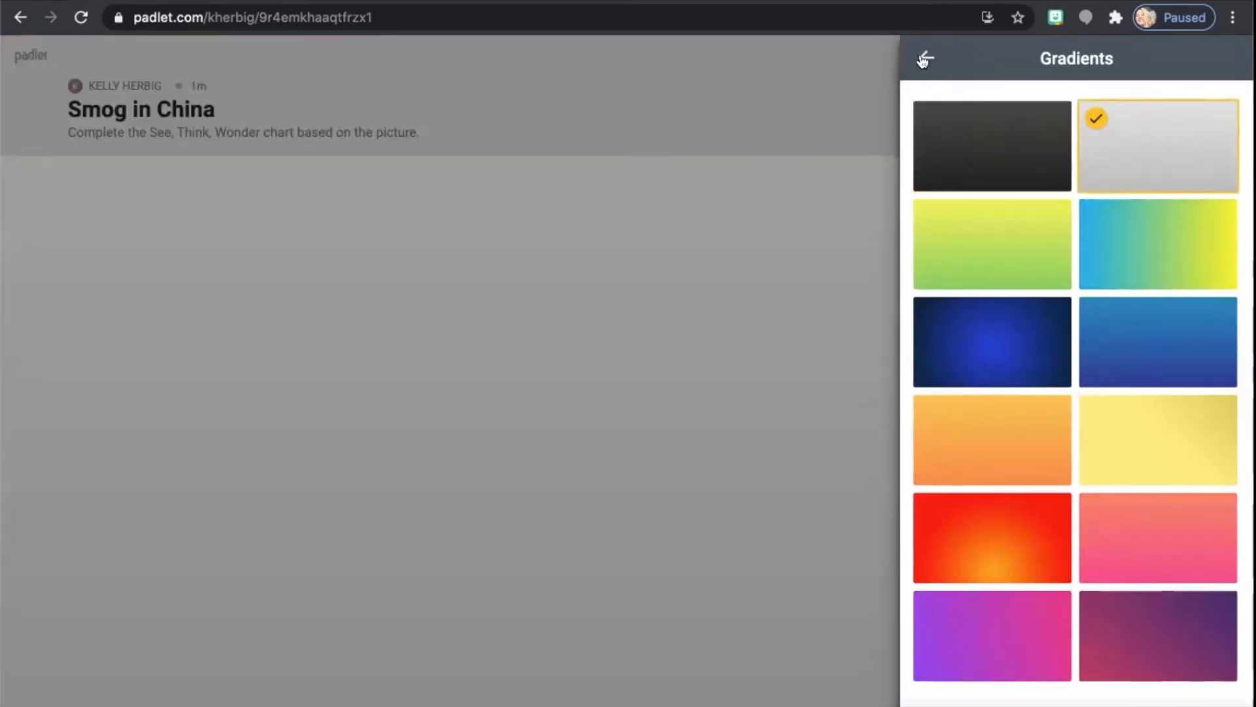
left_click(923, 59)
left_click(922, 60)
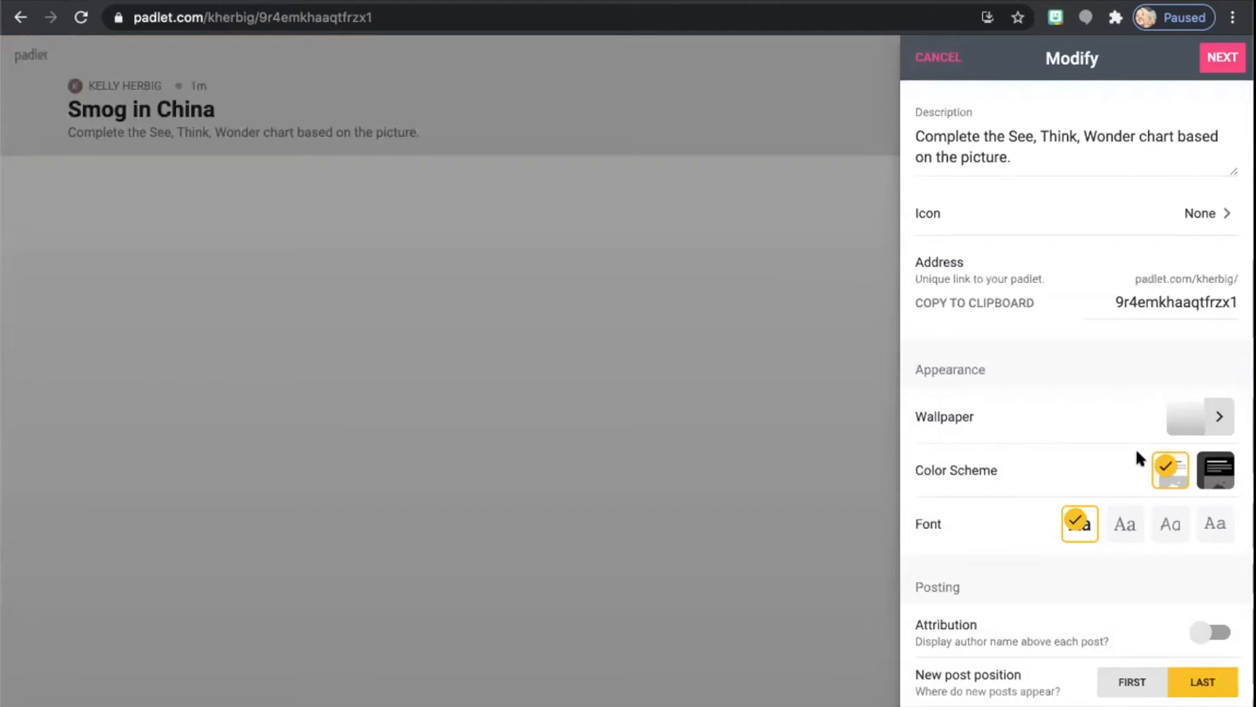
Try the dark color scheme and the alternative fonts, returning to the light scheme and the first font
left_click(1216, 475)
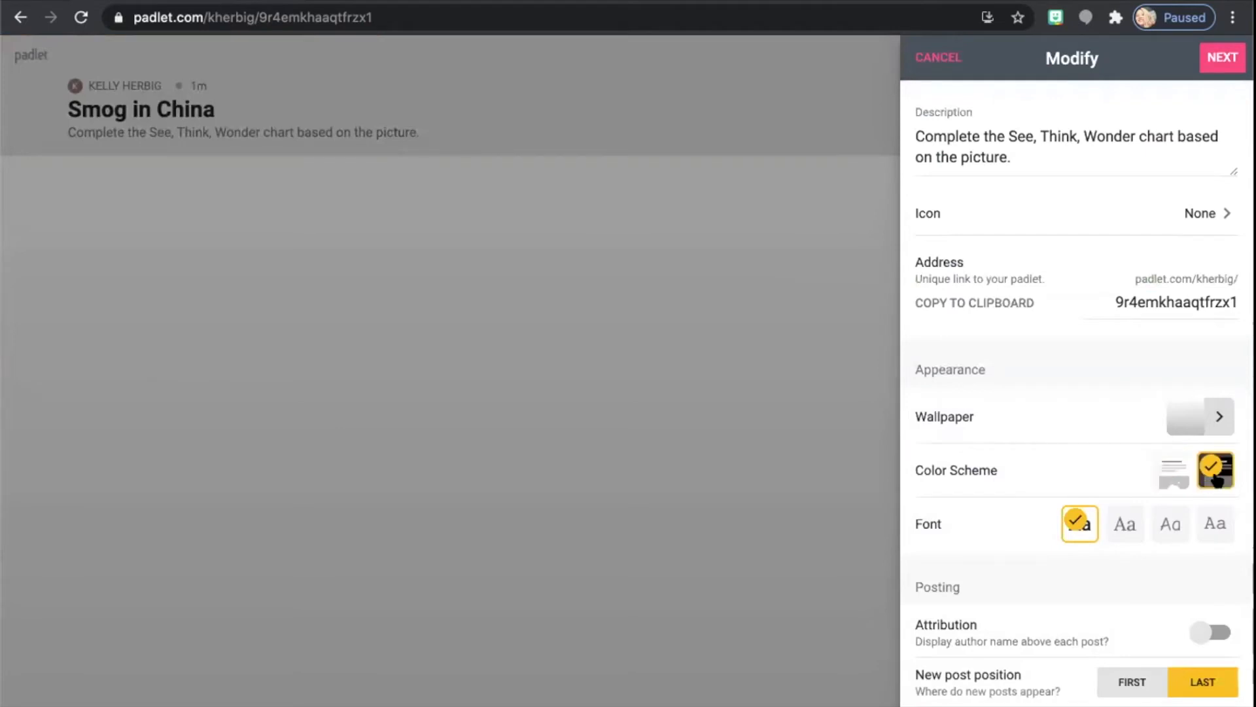
left_click(1176, 485)
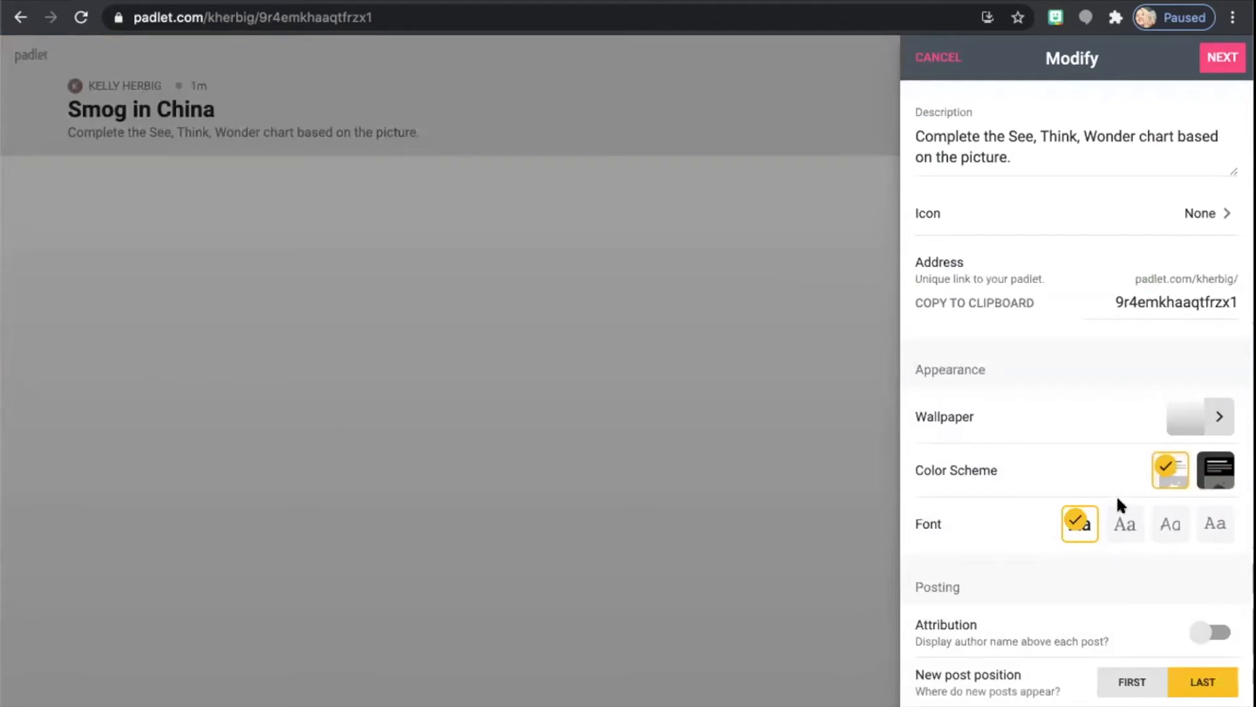
left_click(1124, 525)
left_click(1168, 525)
left_click(1206, 532)
left_click(1072, 529)
Enable author attribution and viewer comments on posts, with the new post position set to Last
scroll(1070, 534, "down", 4)
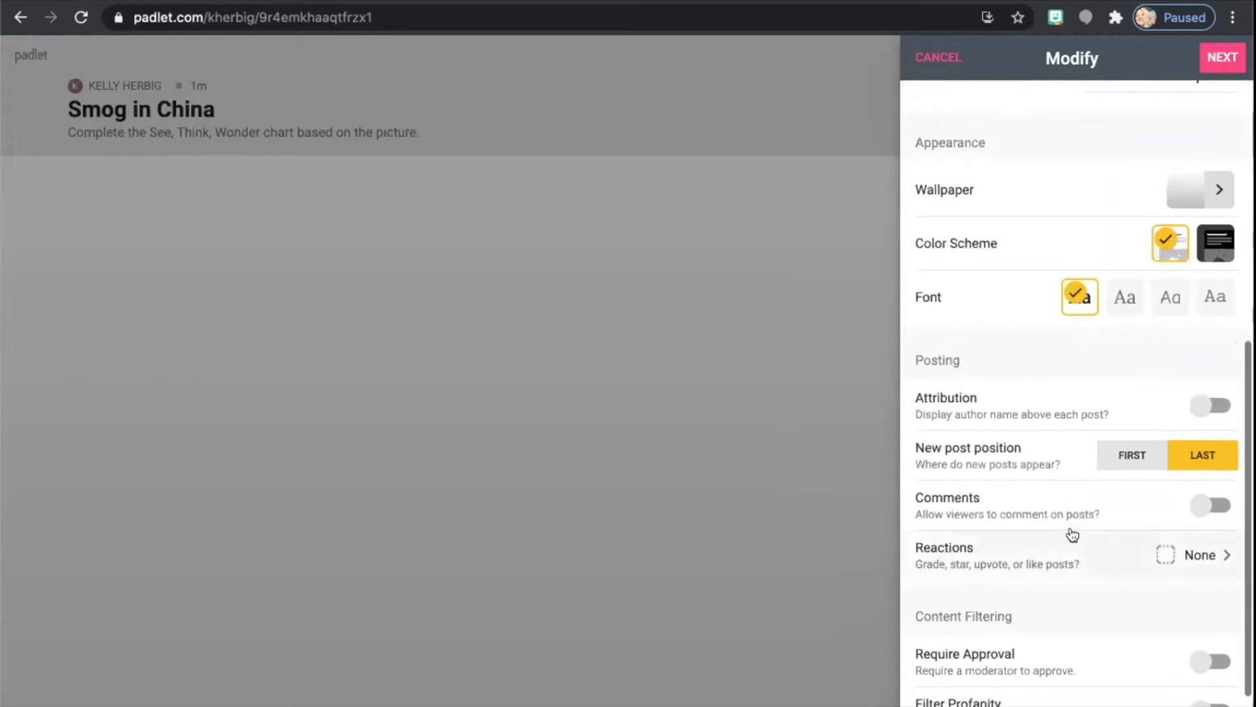
scroll(1074, 536, "down", 2)
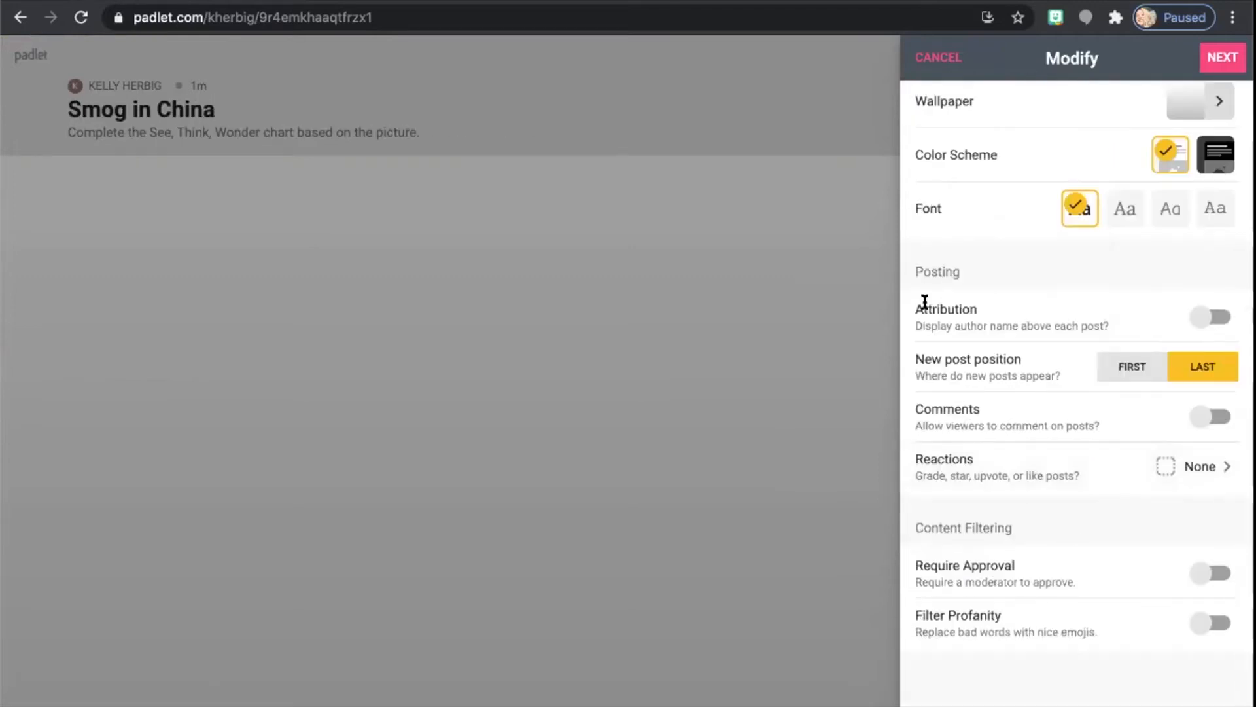
left_click(1206, 319)
left_click(1122, 367)
left_click(1204, 370)
left_click(1204, 419)
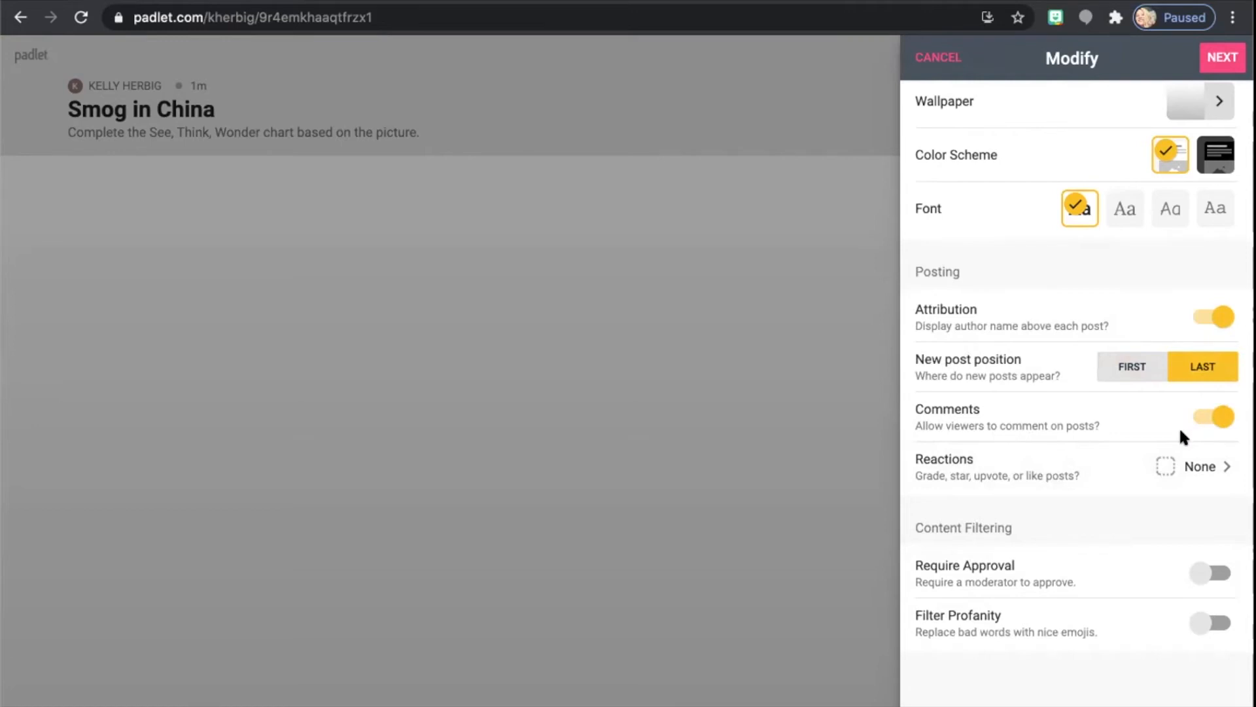
Set post reactions to Grade with a maximum grade of 4
left_click(1074, 461)
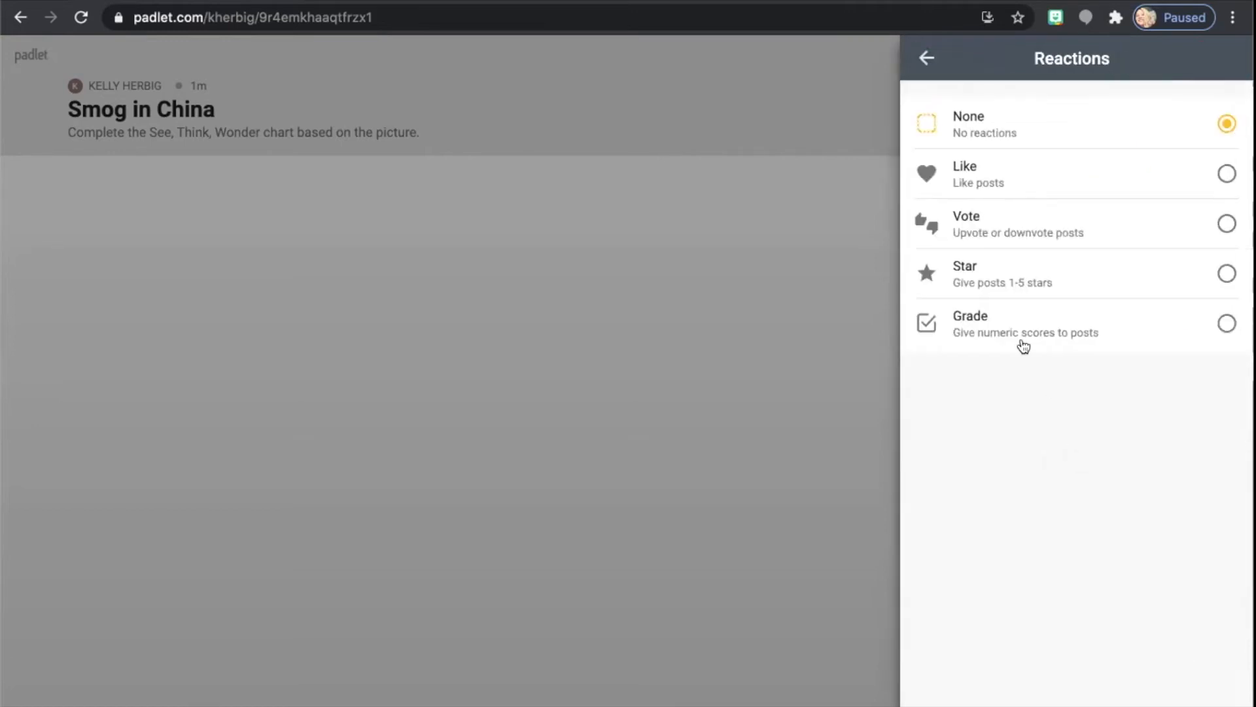
left_click(1004, 325)
double_click(1209, 391)
type("4")
left_click(1197, 458)
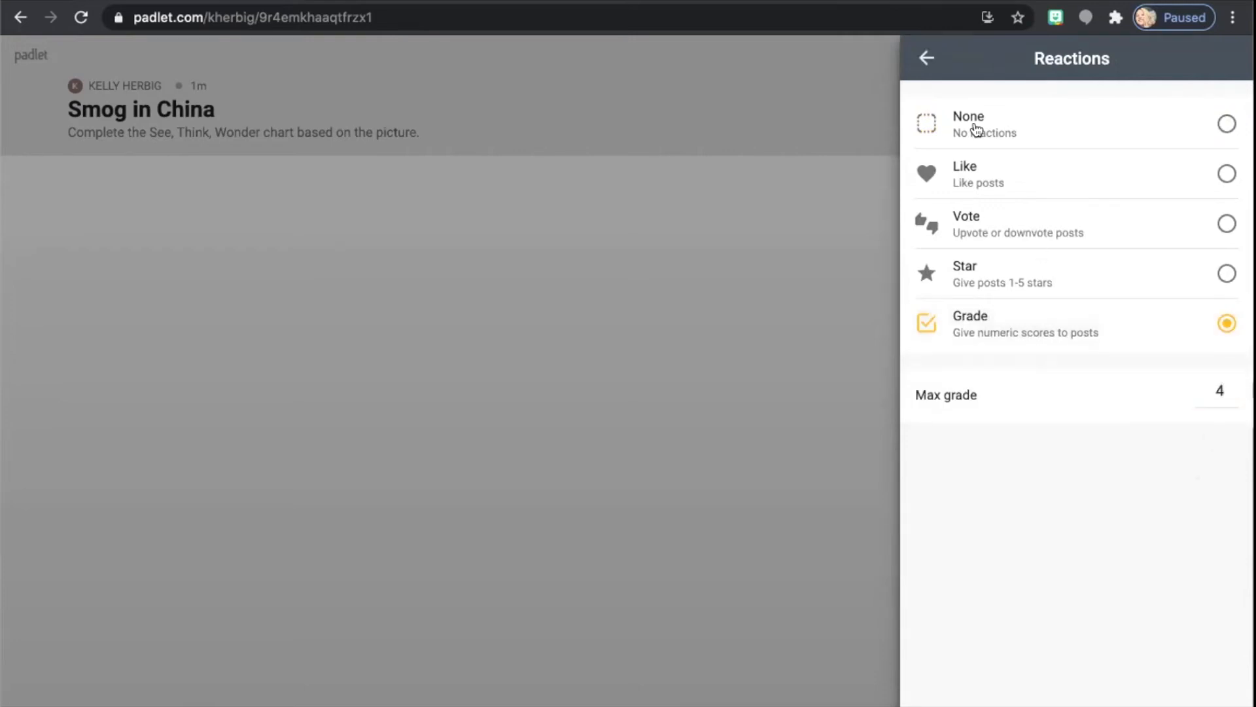
left_click(922, 61)
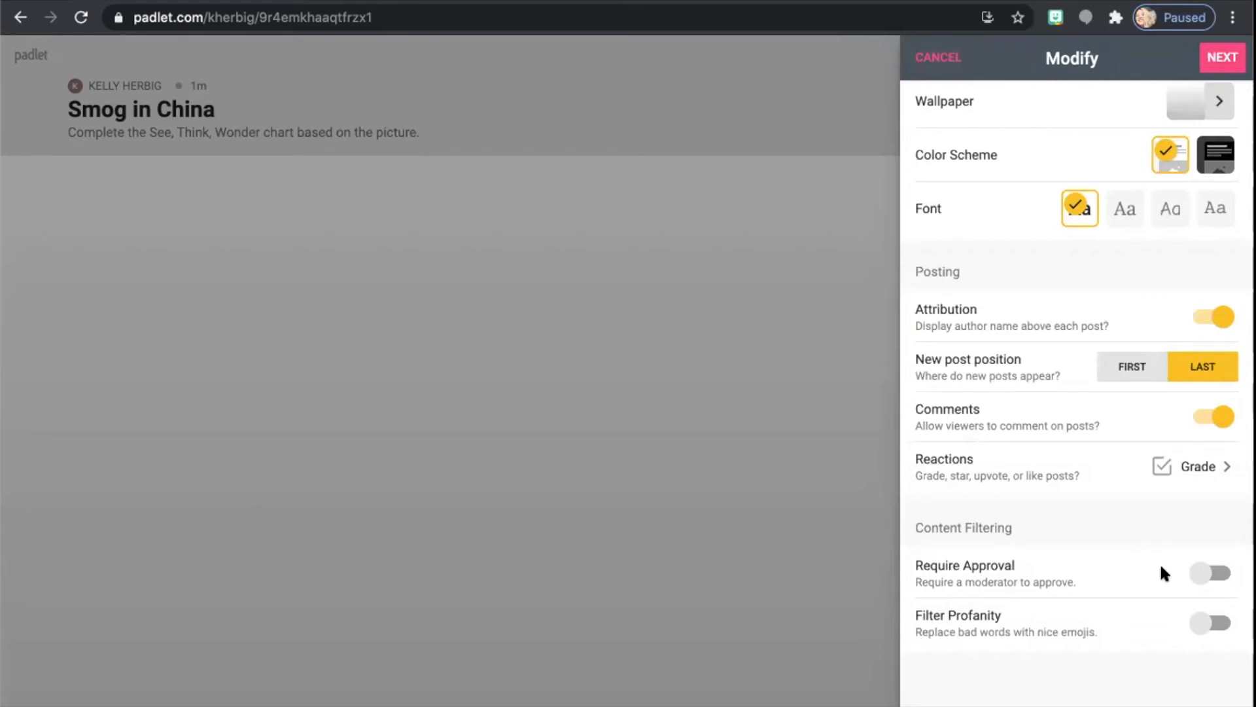
Turn on profanity filtering and finish the padlet's initial setup to start posting
left_click(1196, 624)
scroll(1137, 462, "up", 7)
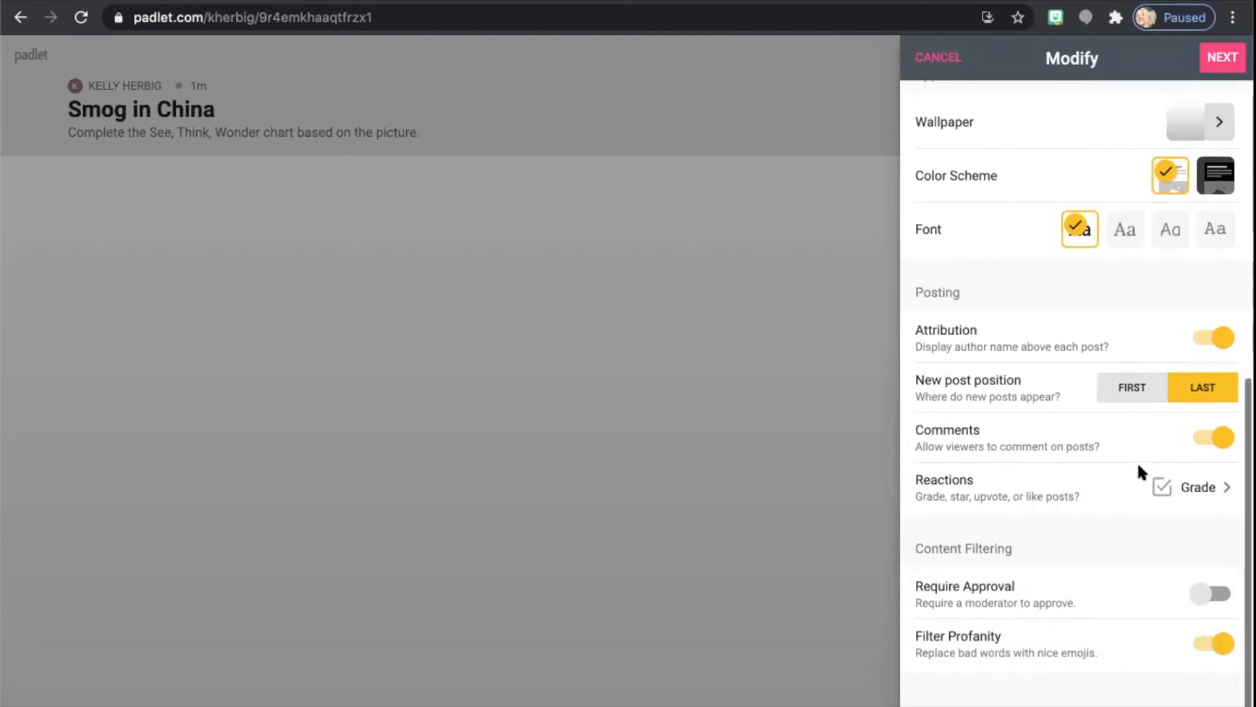
scroll(1136, 388, "up", 3)
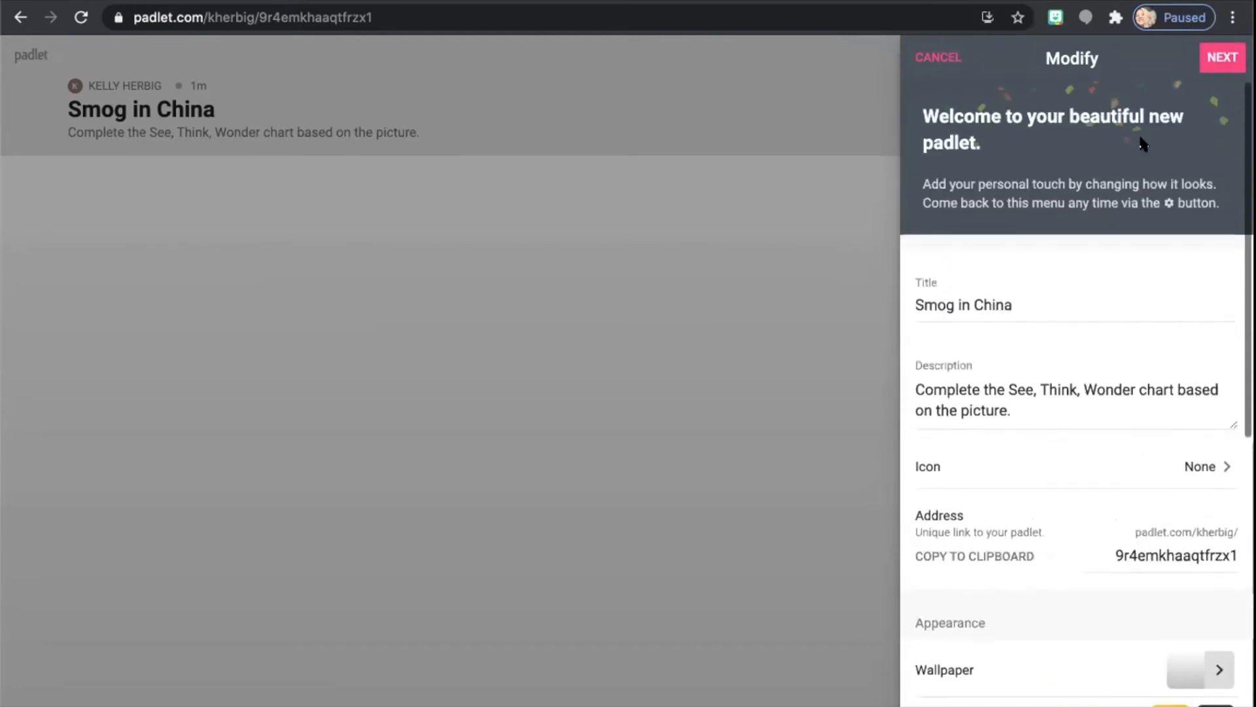
left_click(1217, 63)
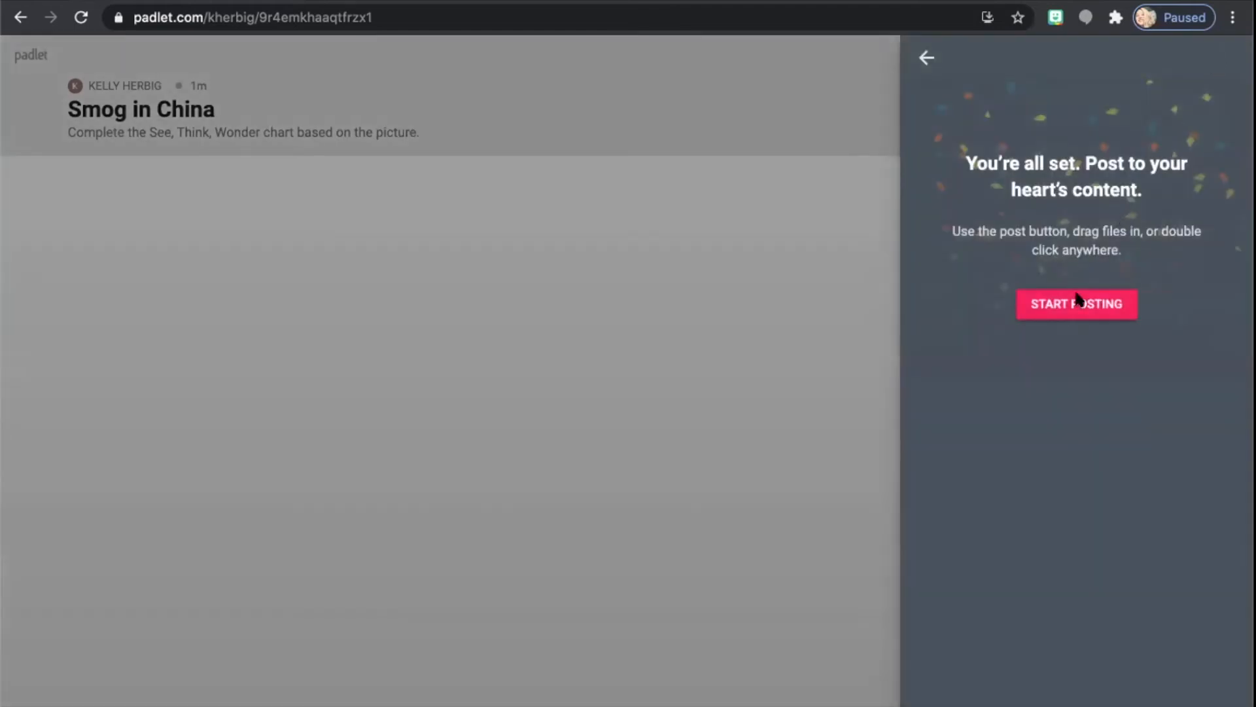
left_click(1077, 302)
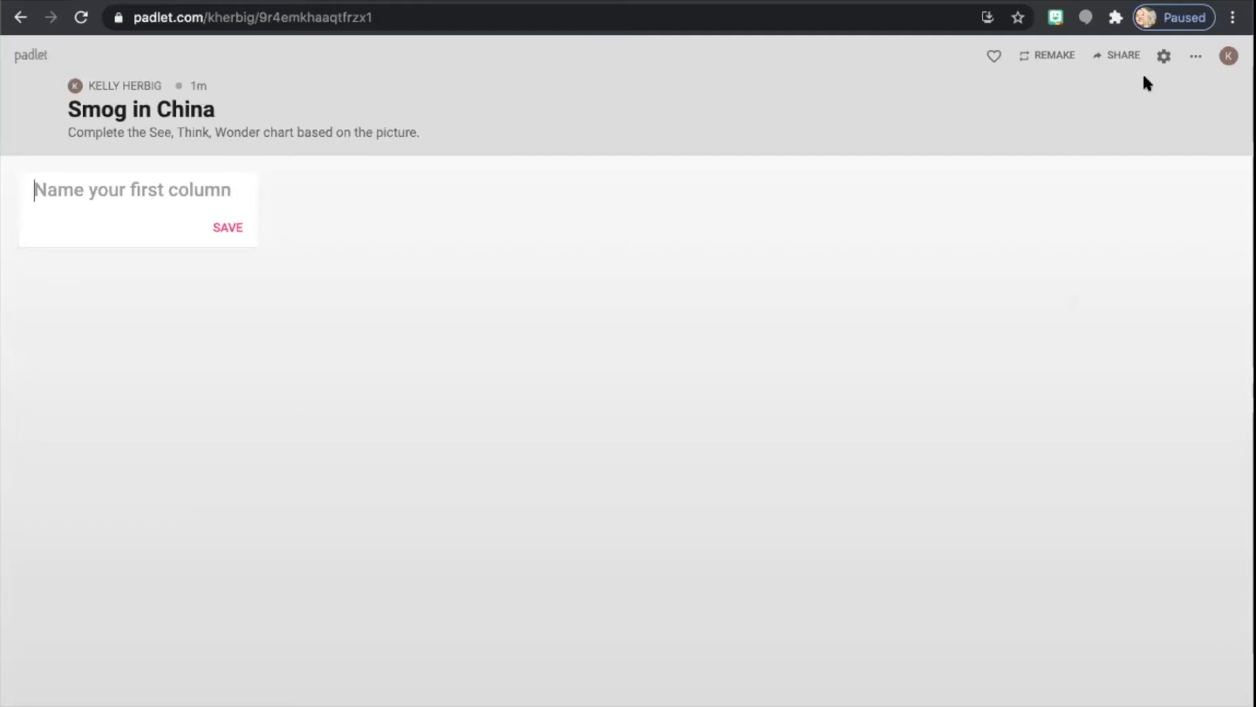
Reopen the padlet's modification settings for a brief review and close them
left_click(1163, 57)
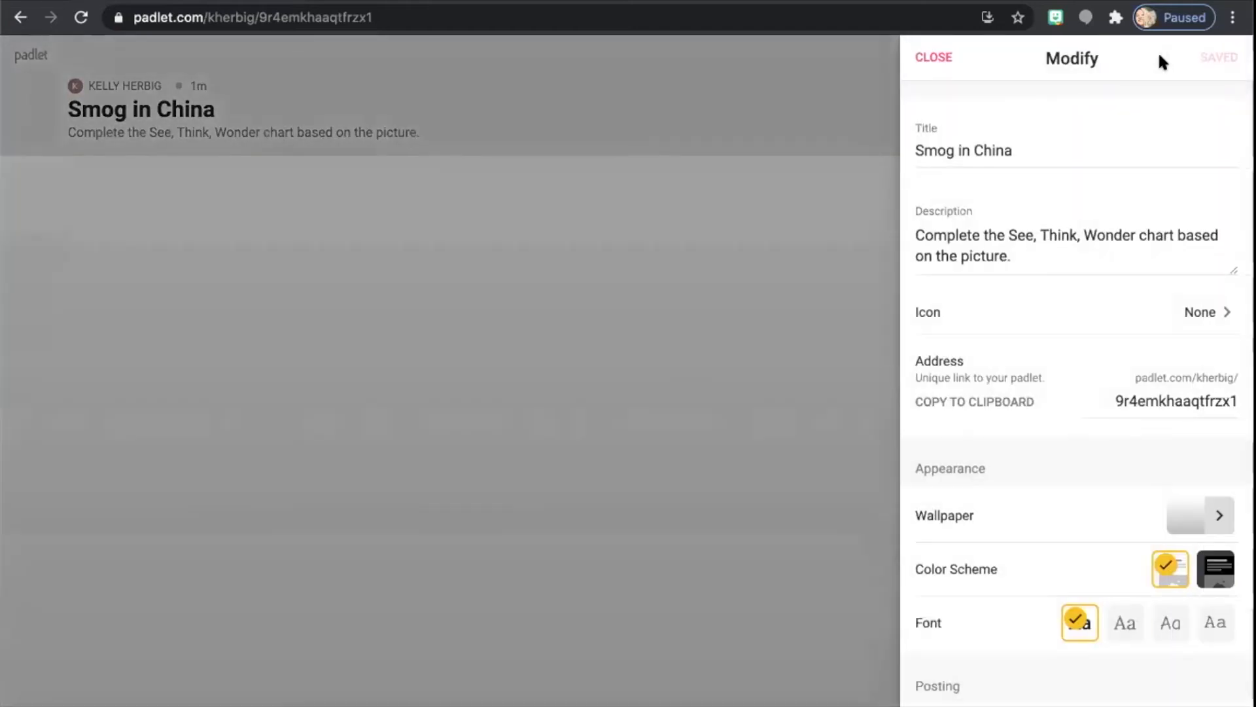
left_click(934, 57)
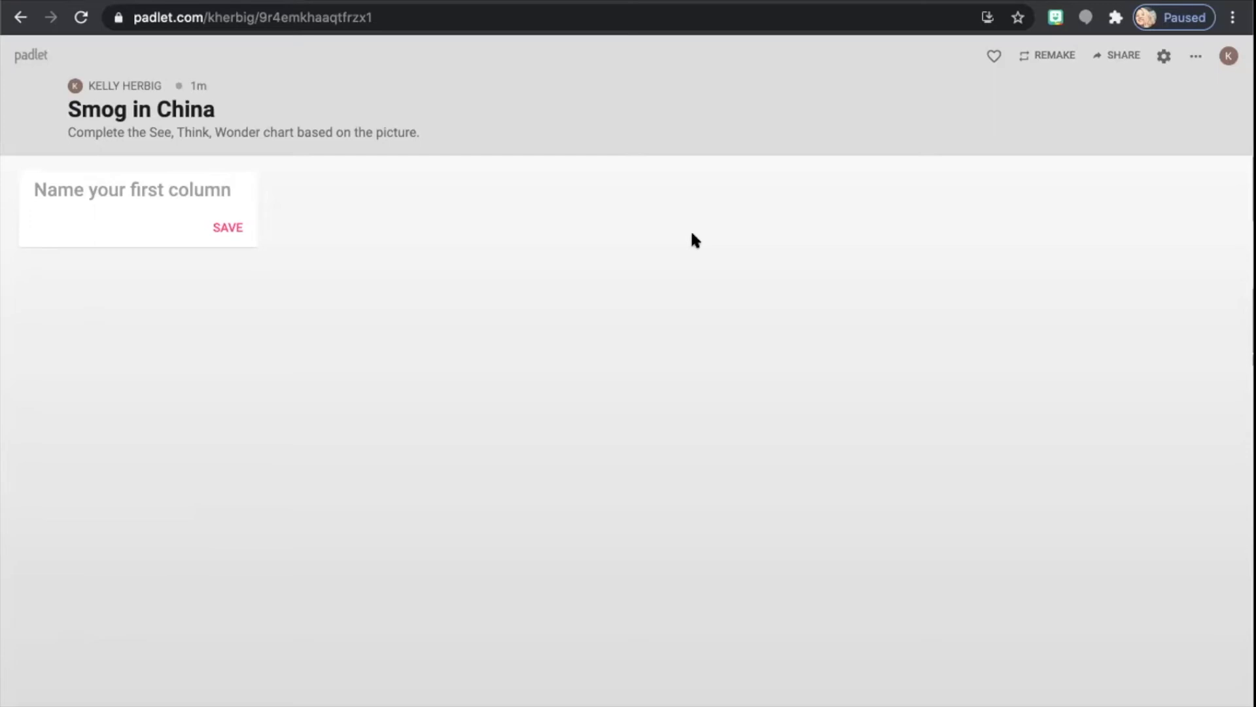
Add three columns to the padlet named "What I see...", "What I think..." and "What I wonder..."
type("What I see...")
left_click(221, 228)
left_click(328, 187)
type("What I think...")
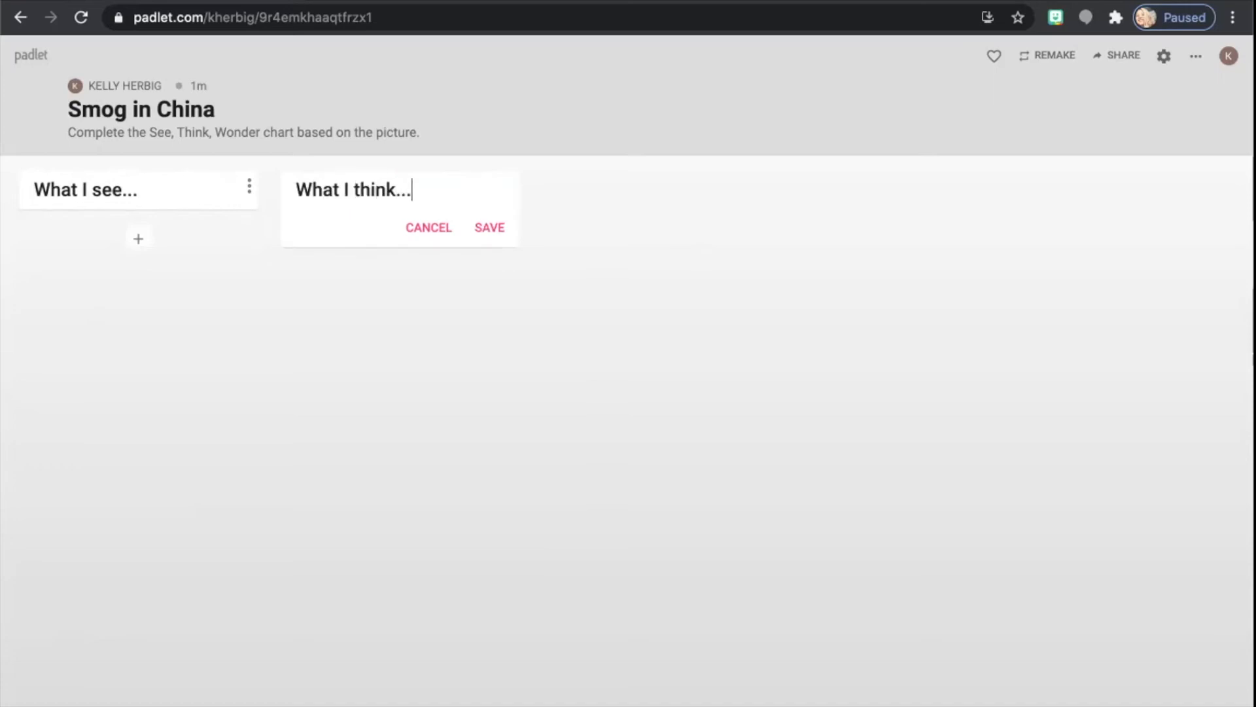
left_click(496, 224)
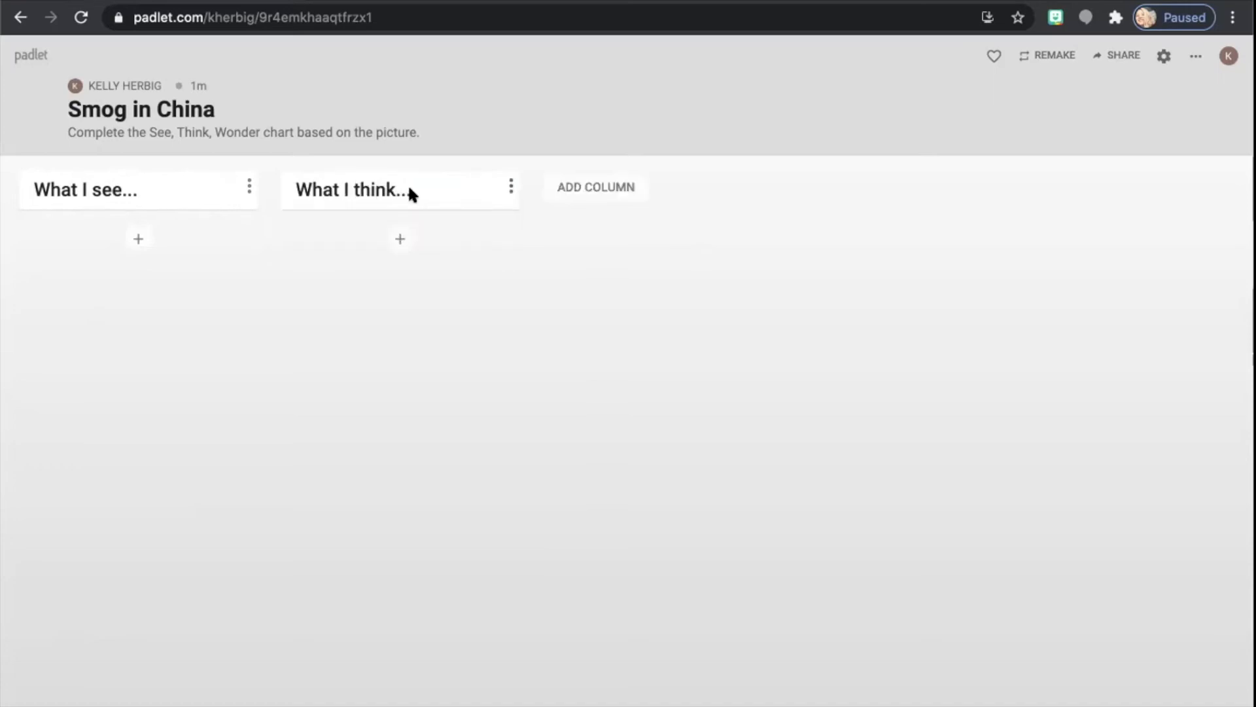
left_click(596, 190)
type("Wh")
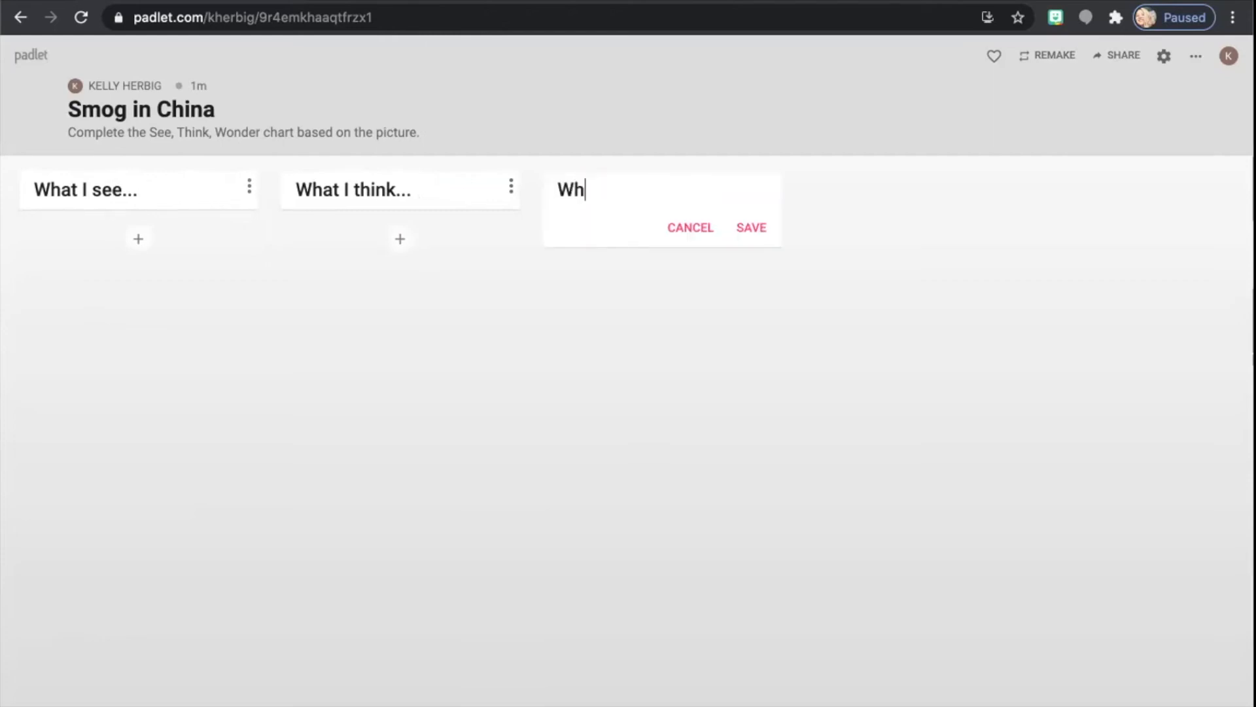
type("at I wonder...")
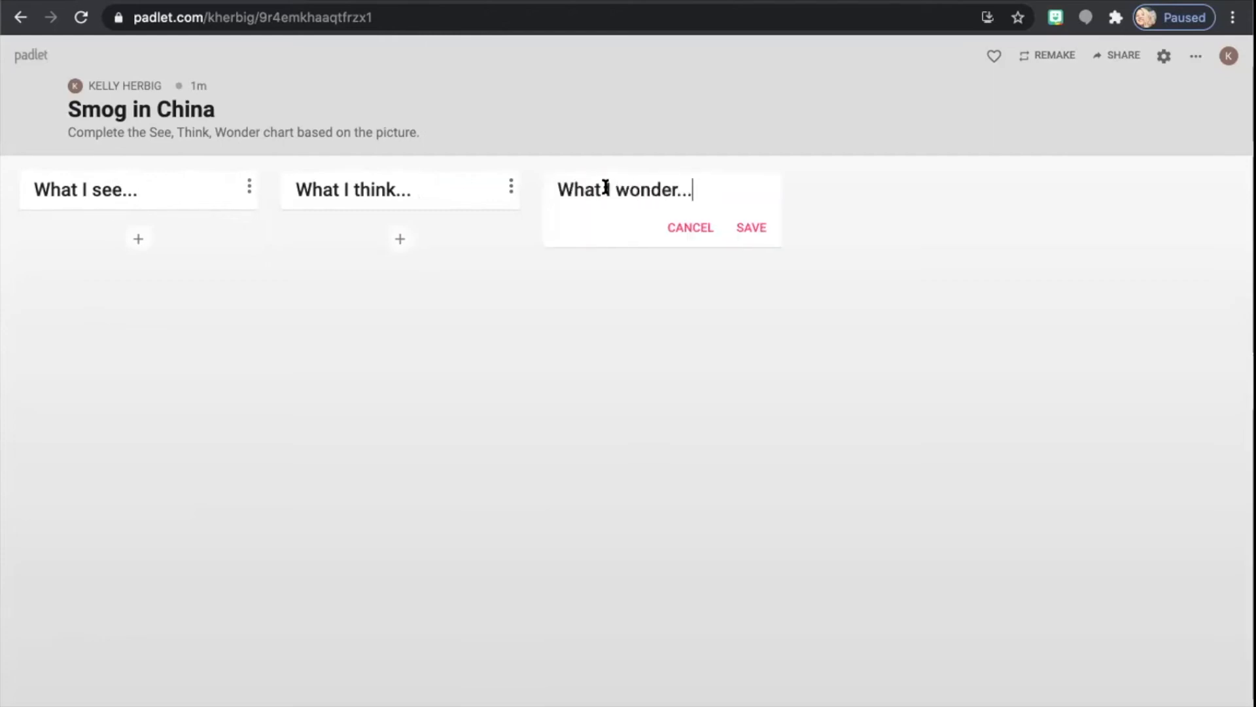
left_click(752, 227)
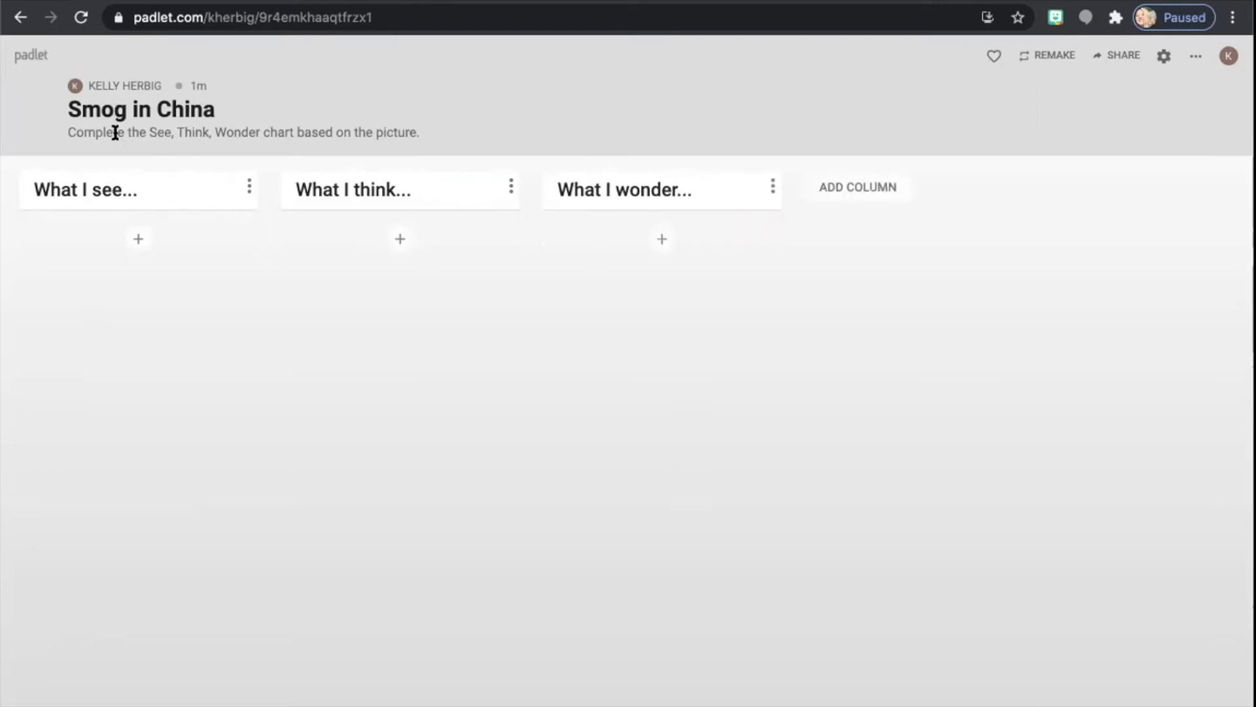
Search images for "smog in china" and post the smoggy traffic photo under "What I see...", and view it enlarged
left_click(131, 242)
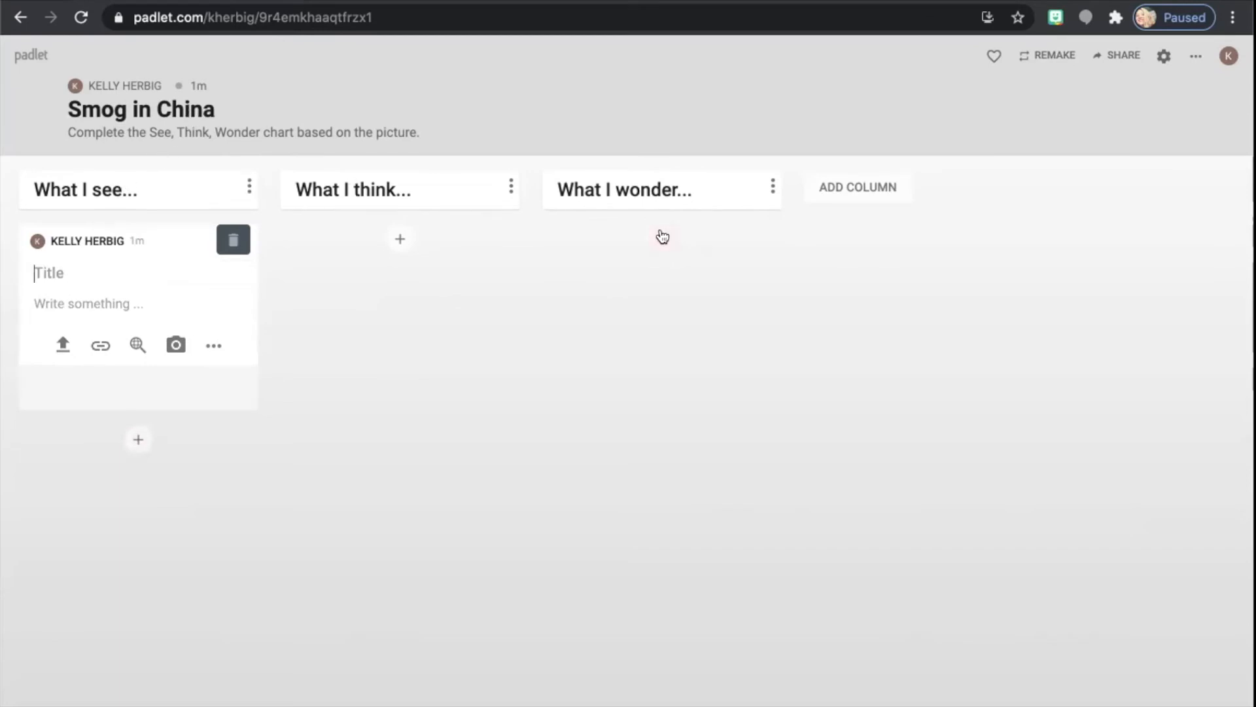
left_click(137, 346)
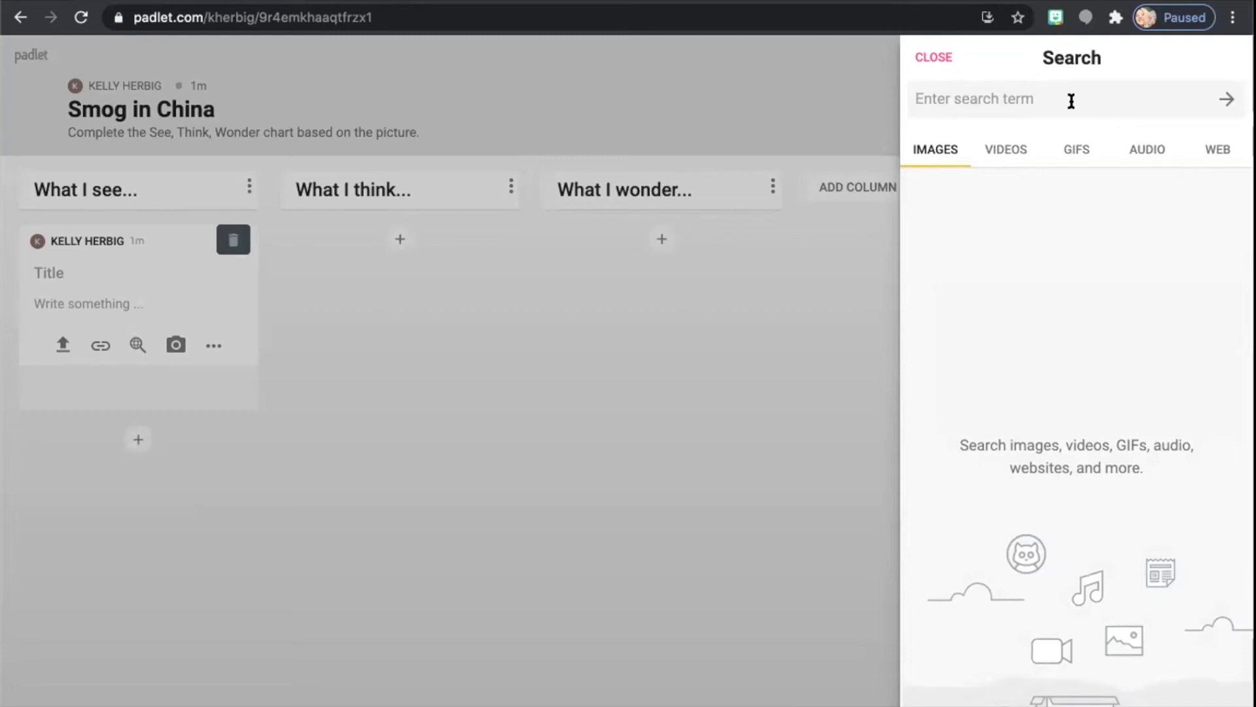
left_click(306, 370)
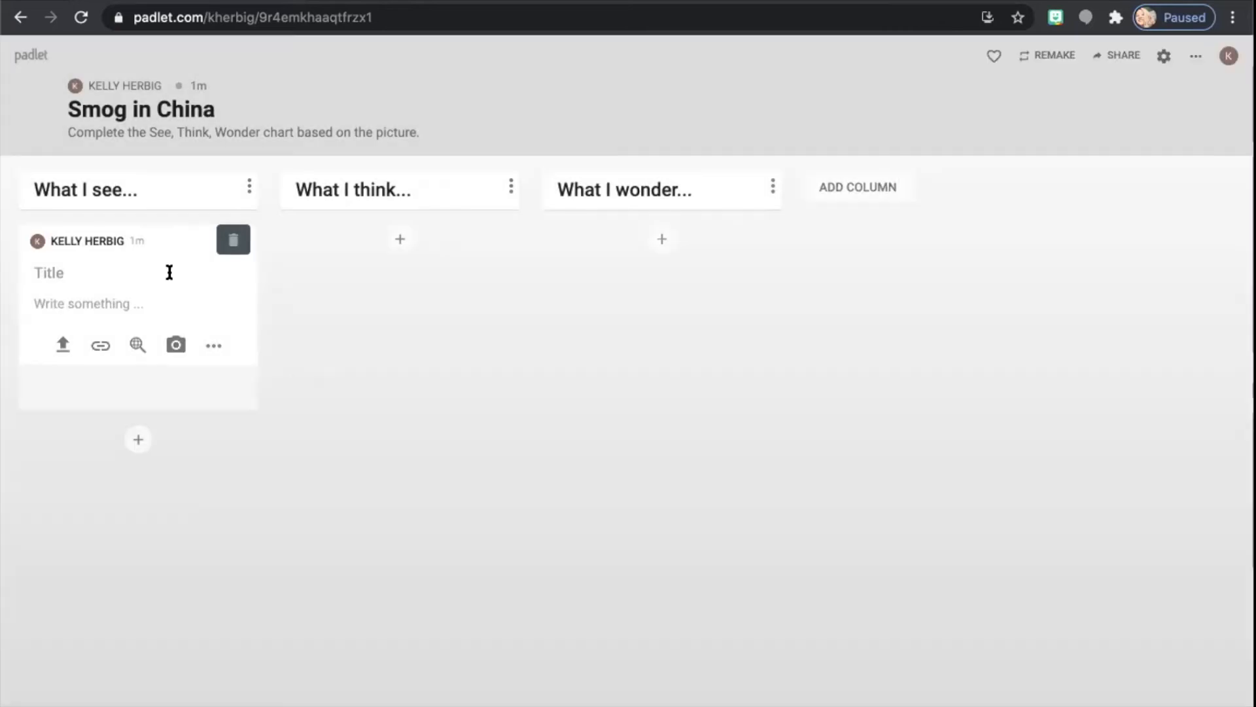
left_click(135, 345)
type("smog in china")
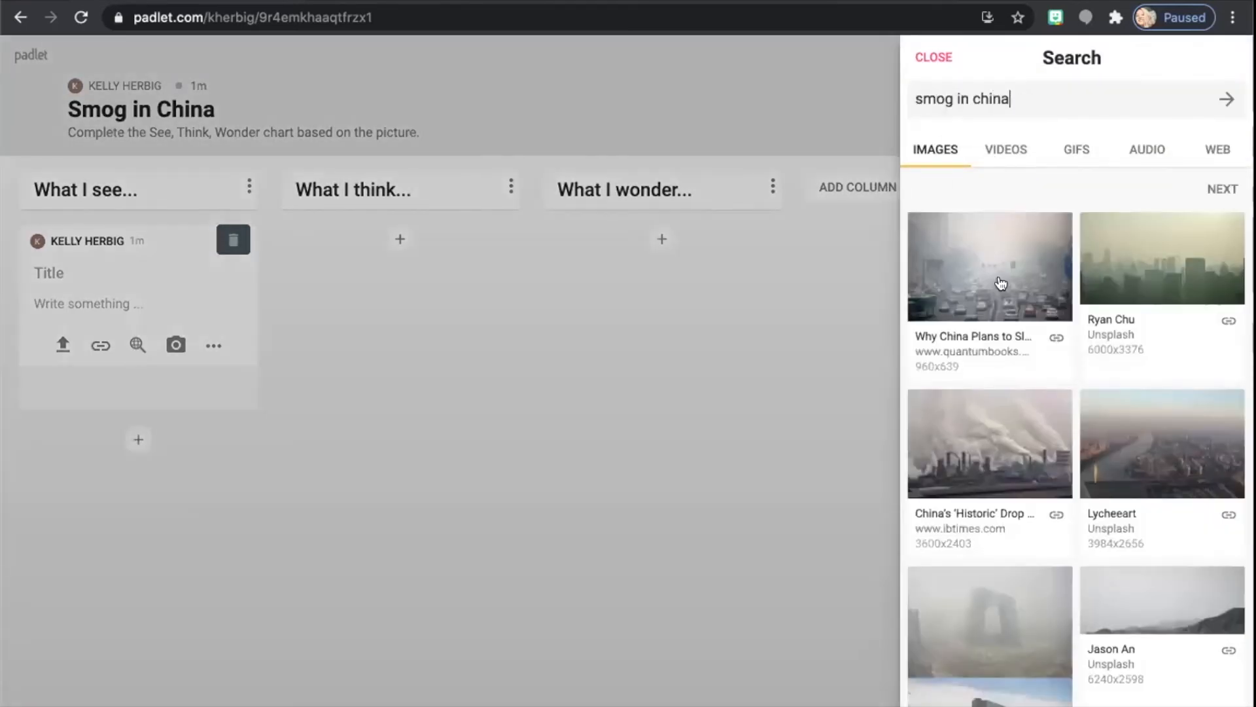
left_click(997, 271)
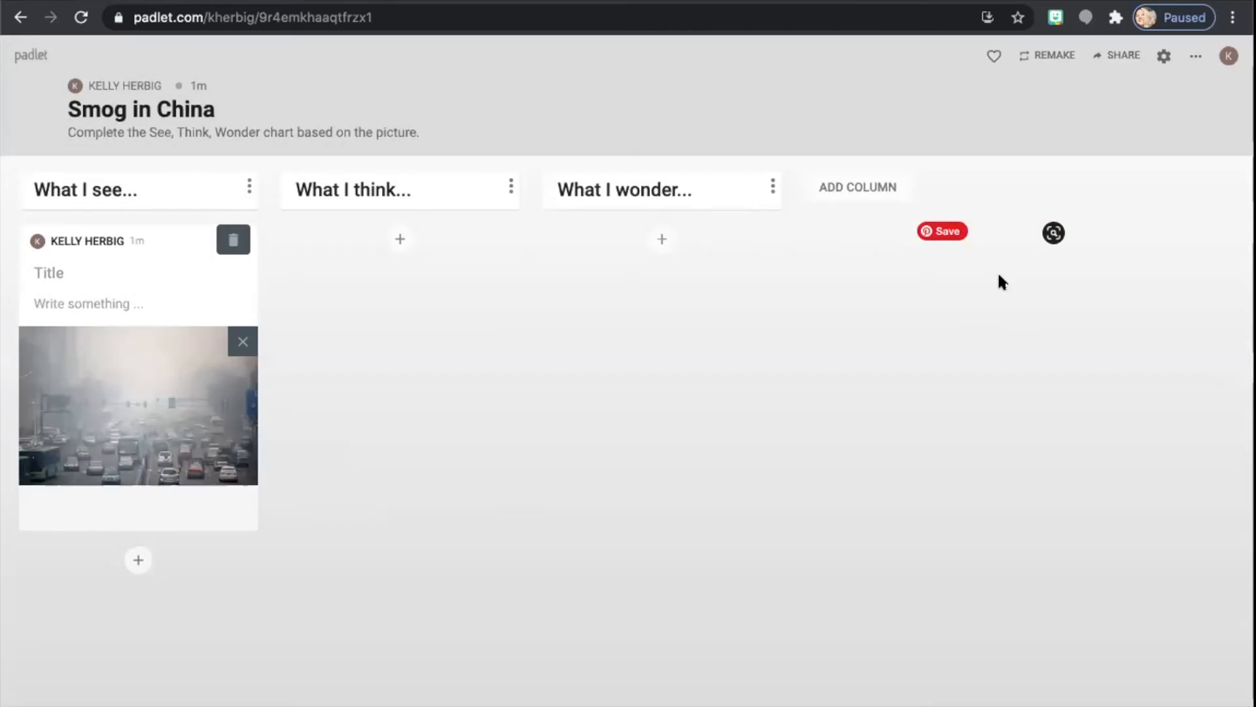
left_click(409, 390)
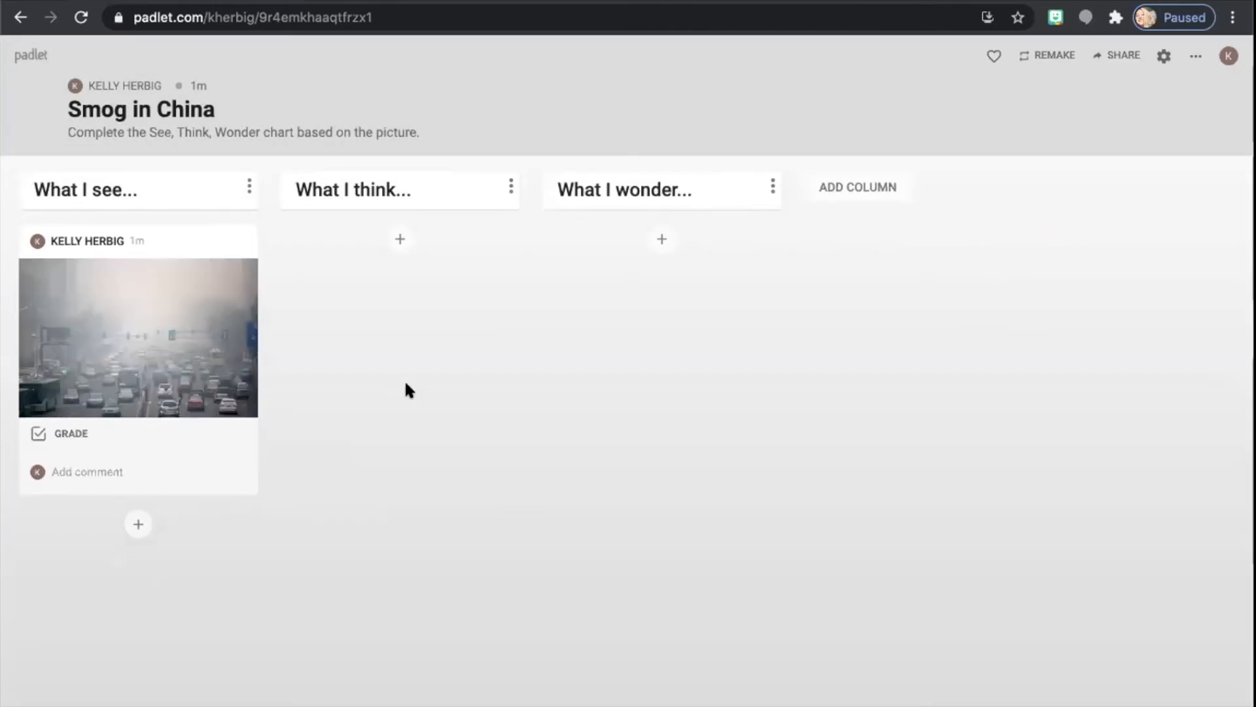
left_click(120, 313)
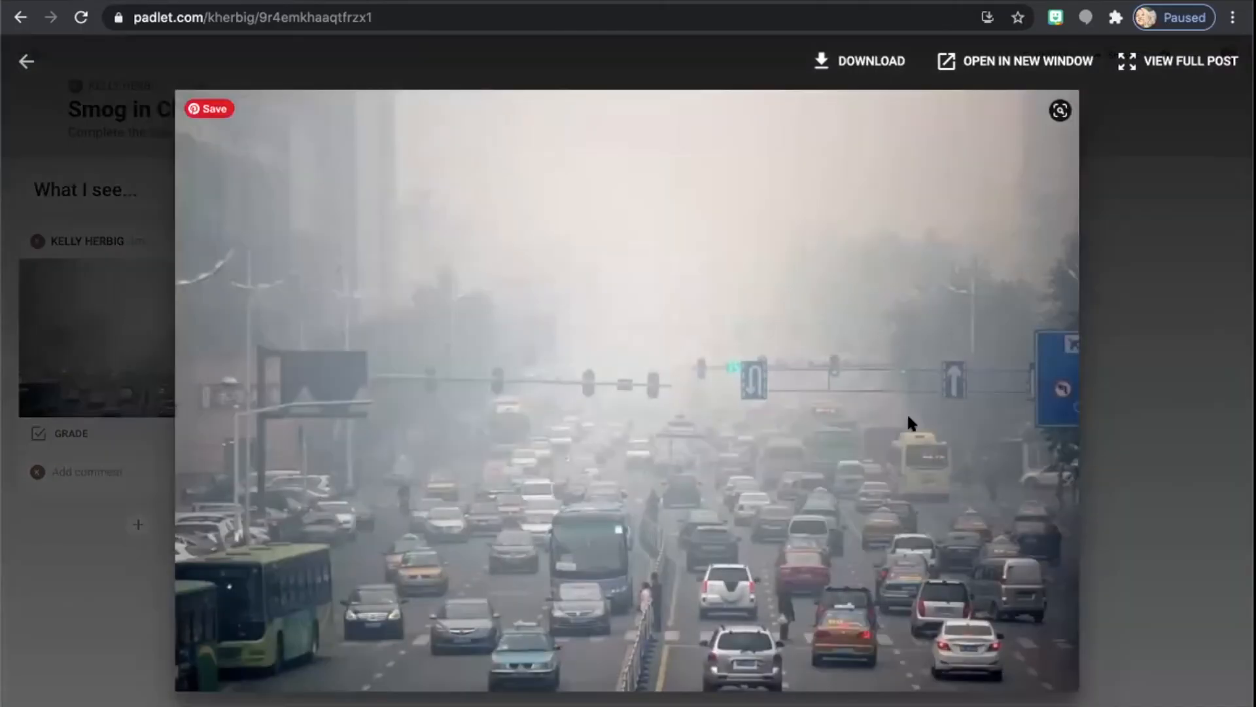
left_click(1146, 432)
Add a post under "What I think..." with the same smoggy traffic photo from a "smog in china" image search
left_click(400, 240)
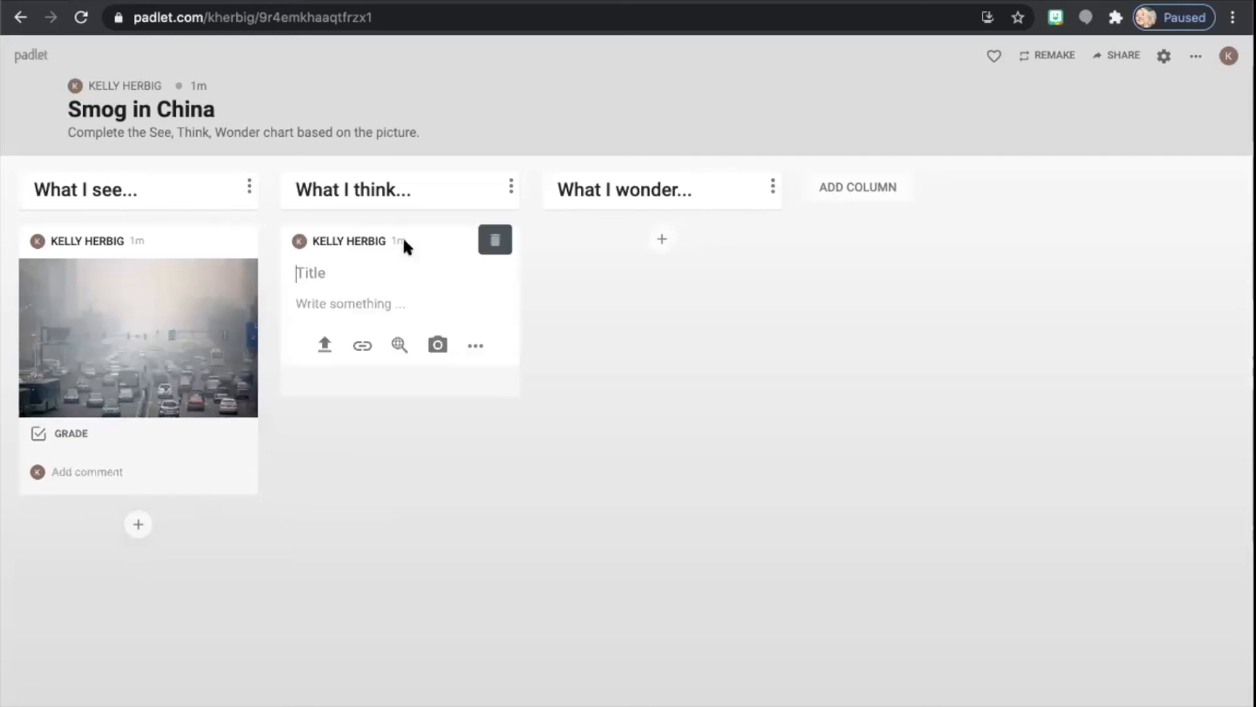
left_click(400, 345)
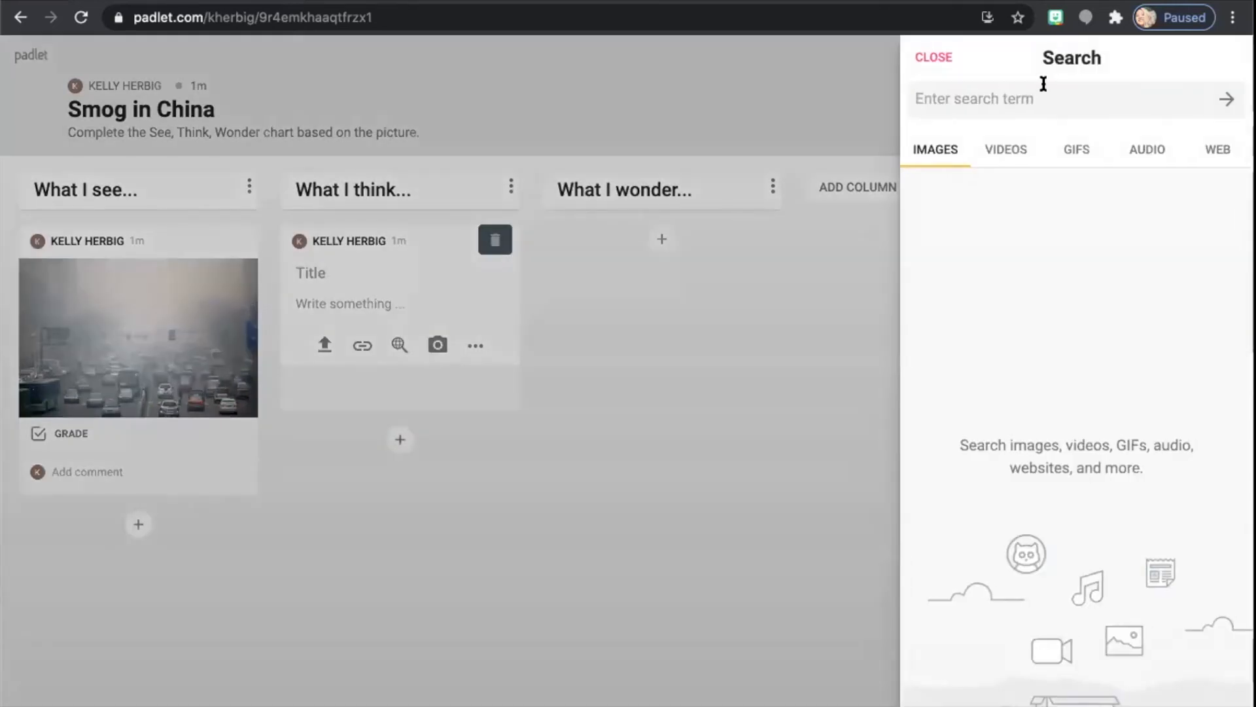
type("smog in china")
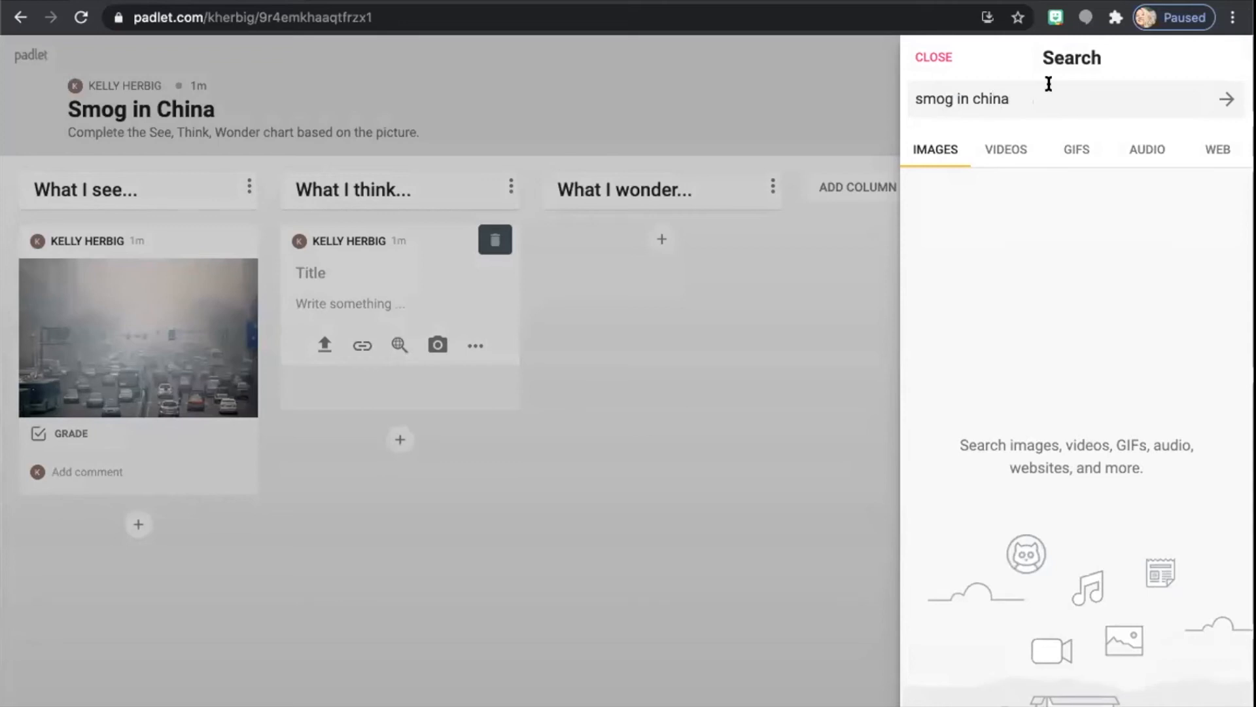
key("Return")
left_click(988, 269)
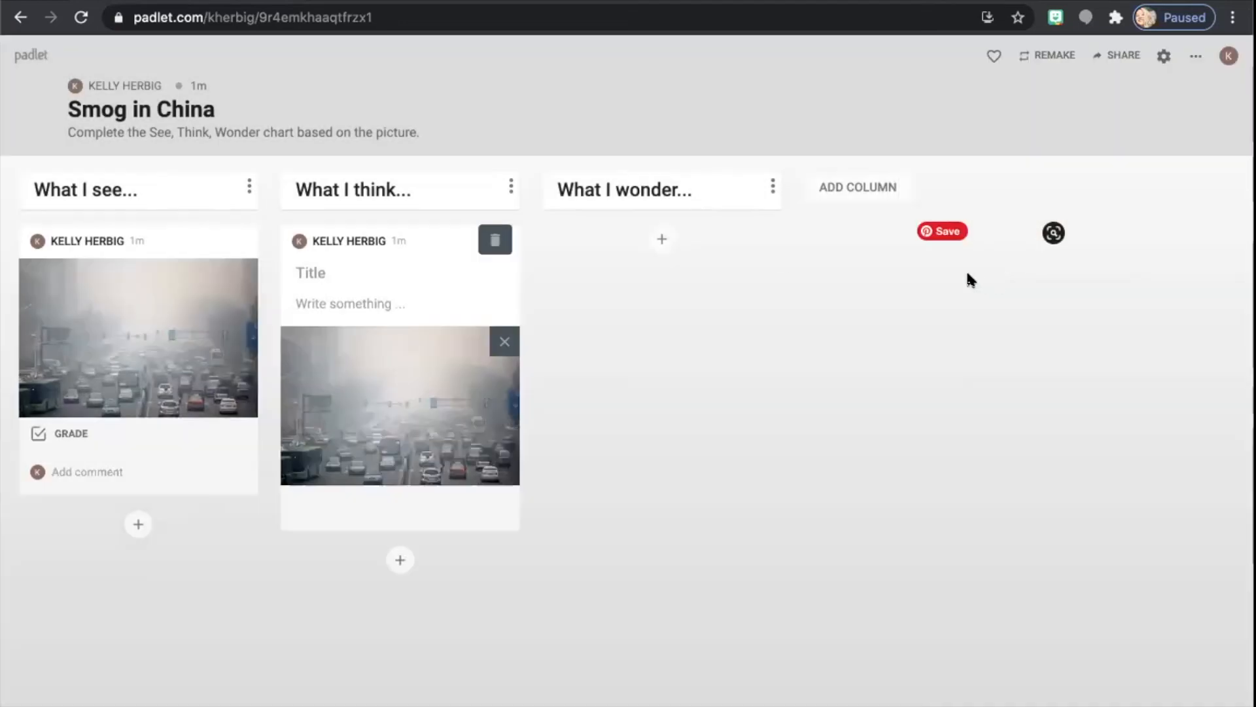
Add a post under "What I wonder..." with the same smoggy traffic photo, searching images for "smog in china"
left_click(653, 234)
left_click(661, 345)
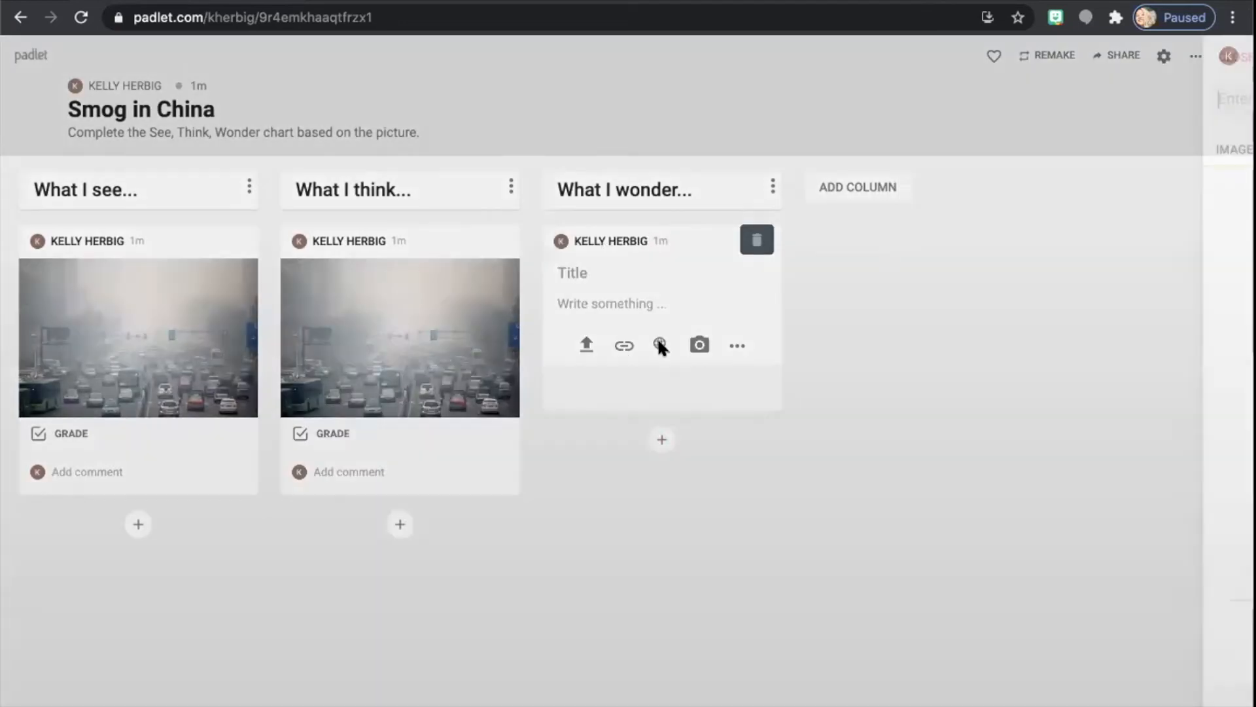
type("smog in china")
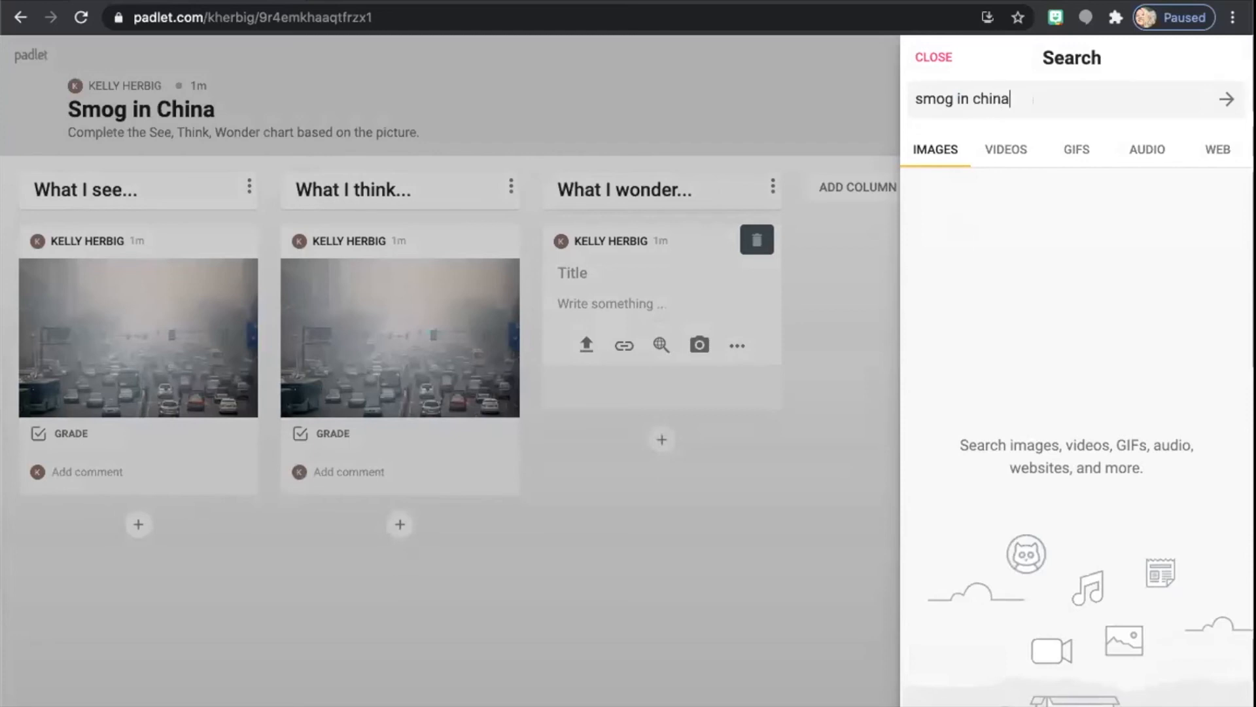
key("Return")
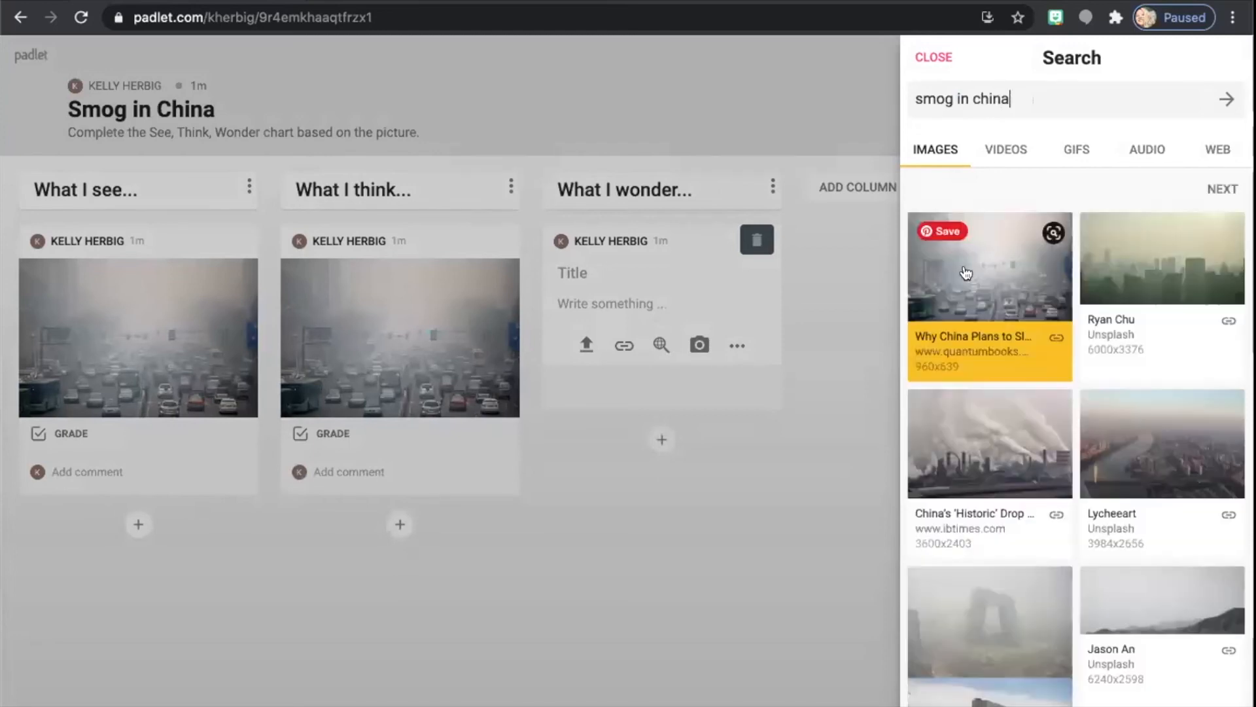
left_click(966, 262)
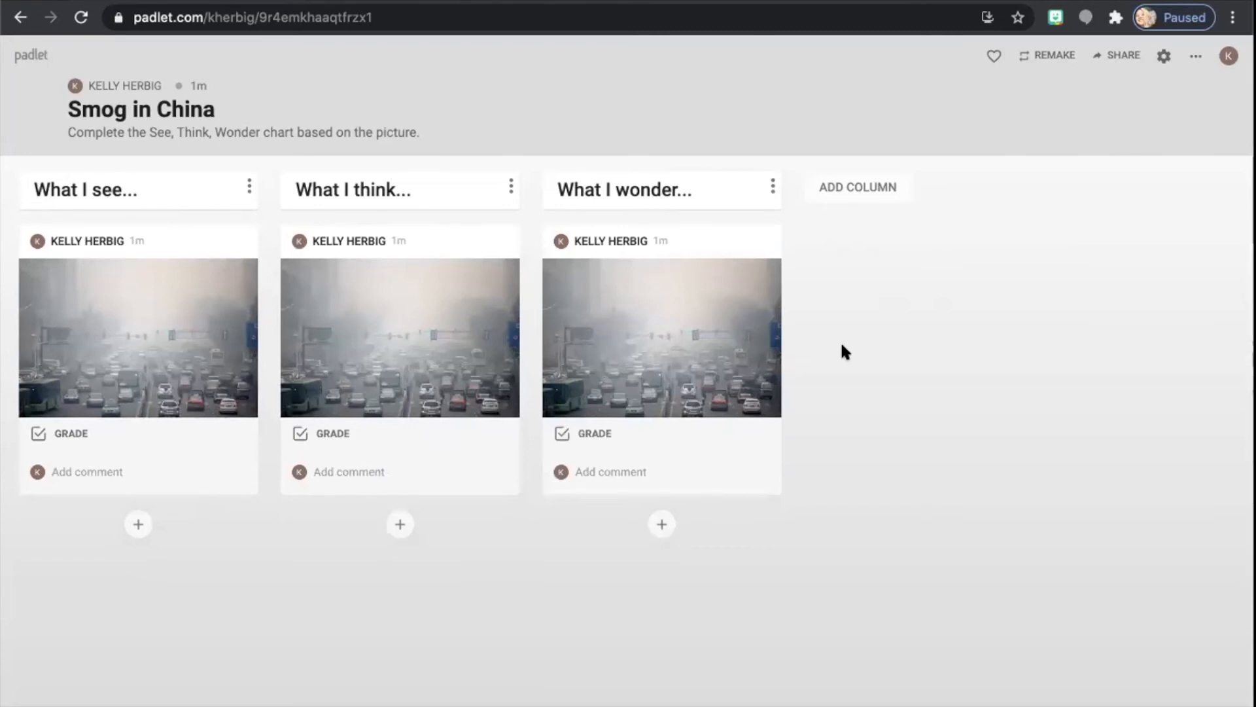
Add a "Sentence Starters" post under "What I see..." with the lines "I see..", "I notice..." and "There is..."
left_click(138, 524)
type("Sentence")
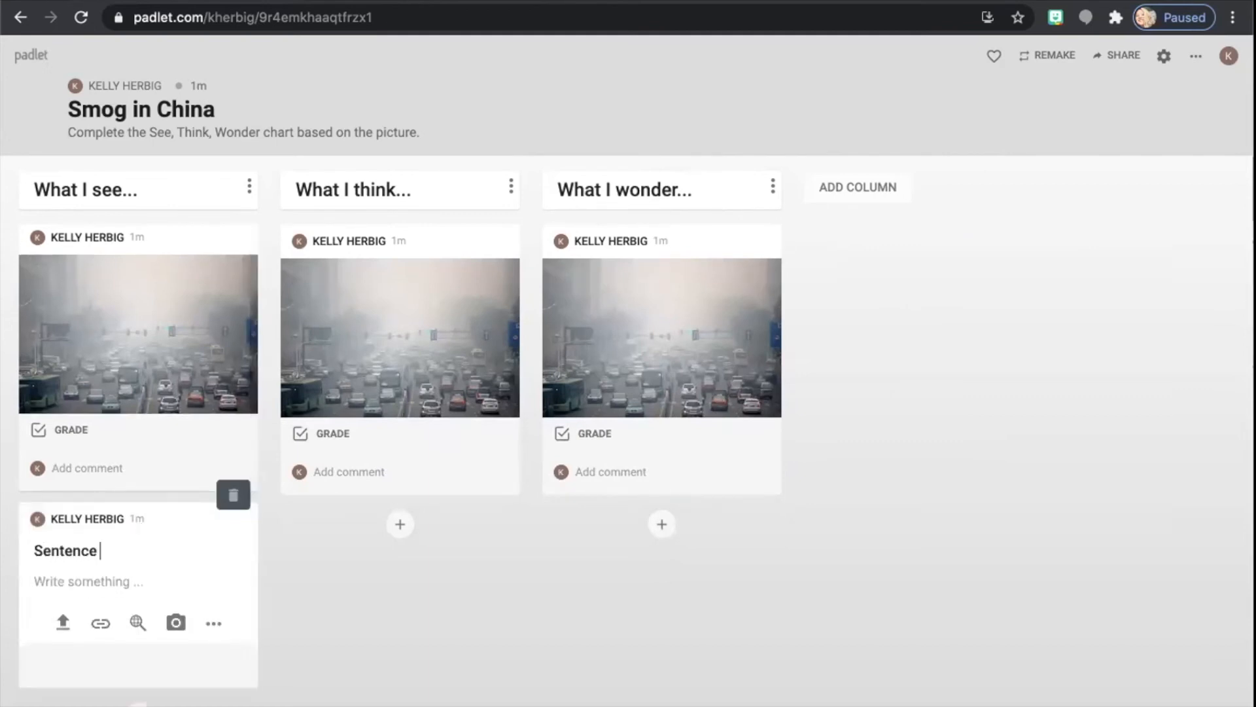
type(" Starters")
left_click(82, 581)
key("Return")
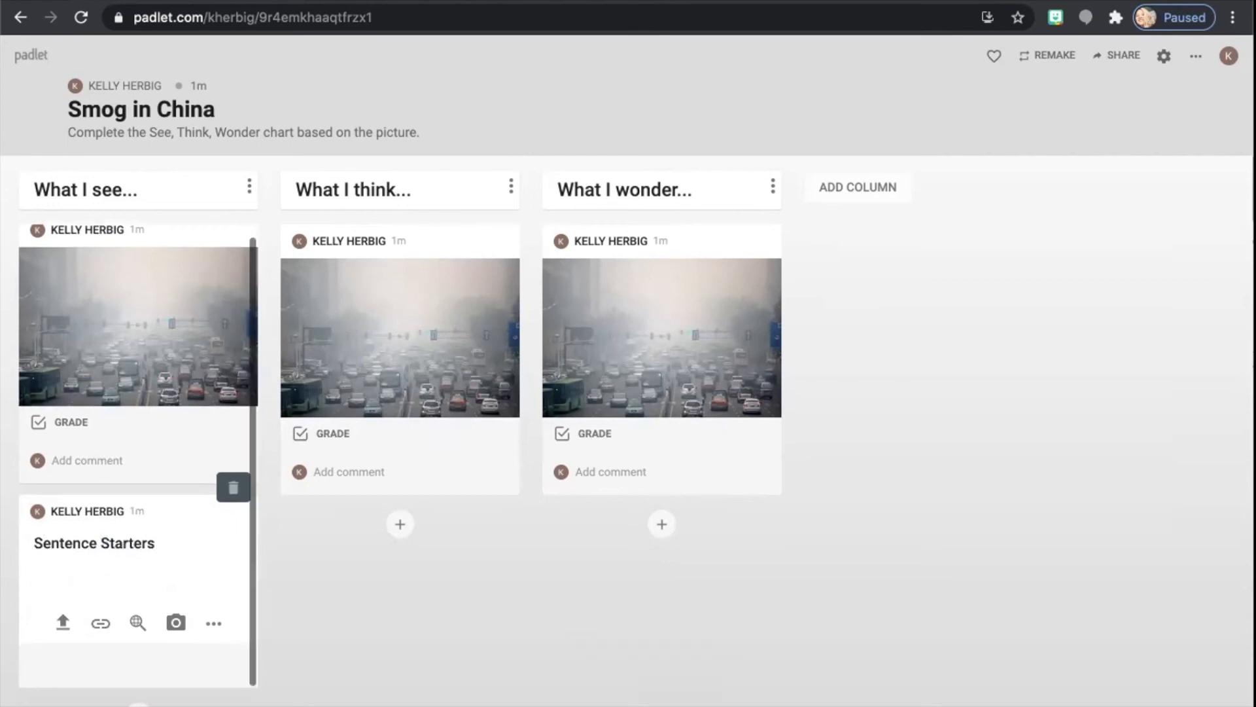
left_click(36, 591)
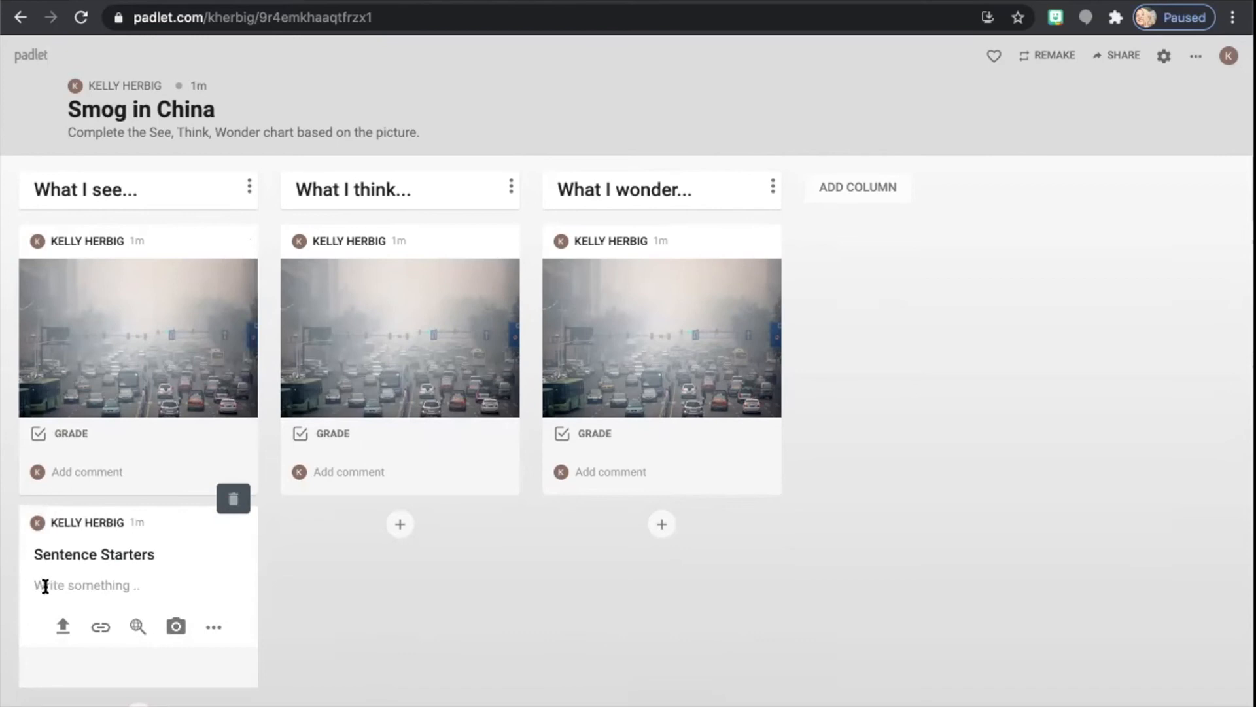
left_click(45, 584)
type("I see..")
key("Return")
type("I notice...")
key("Return")
type("There is...")
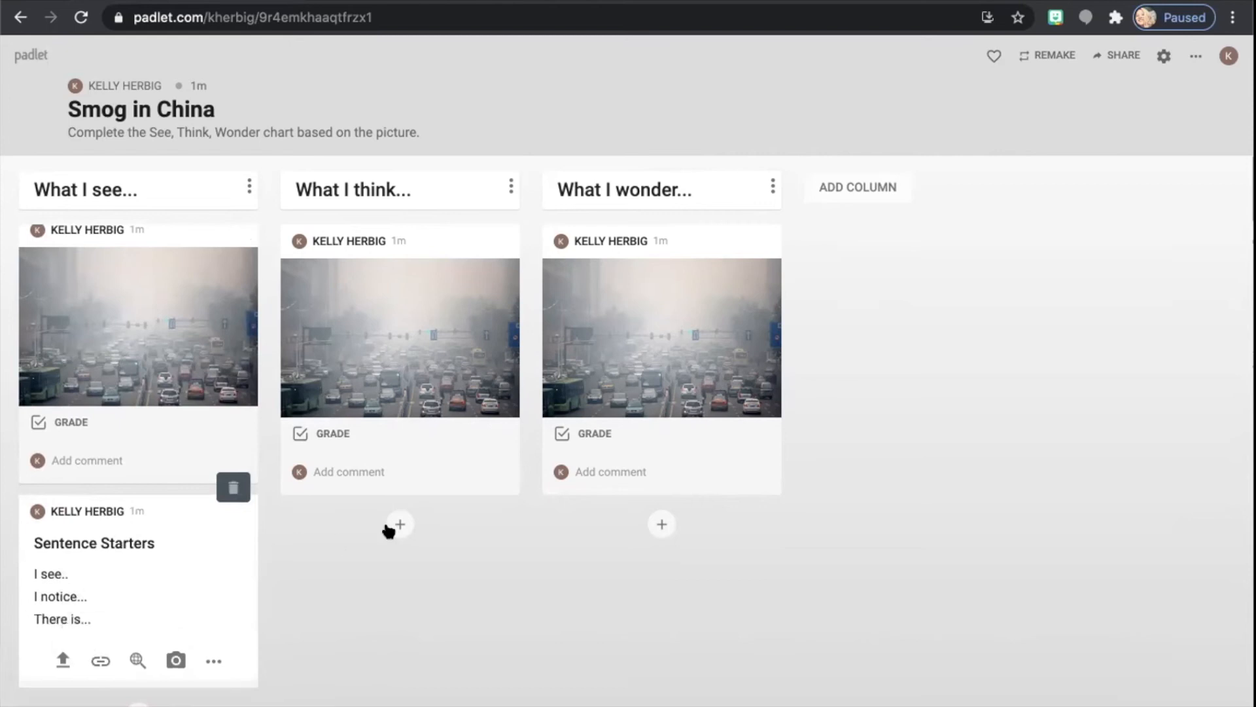
Add a "Sentence Starters" post under "What I think..." with the text "I think..."
left_click(401, 524)
type("Sentence Starters")
left_click(364, 582)
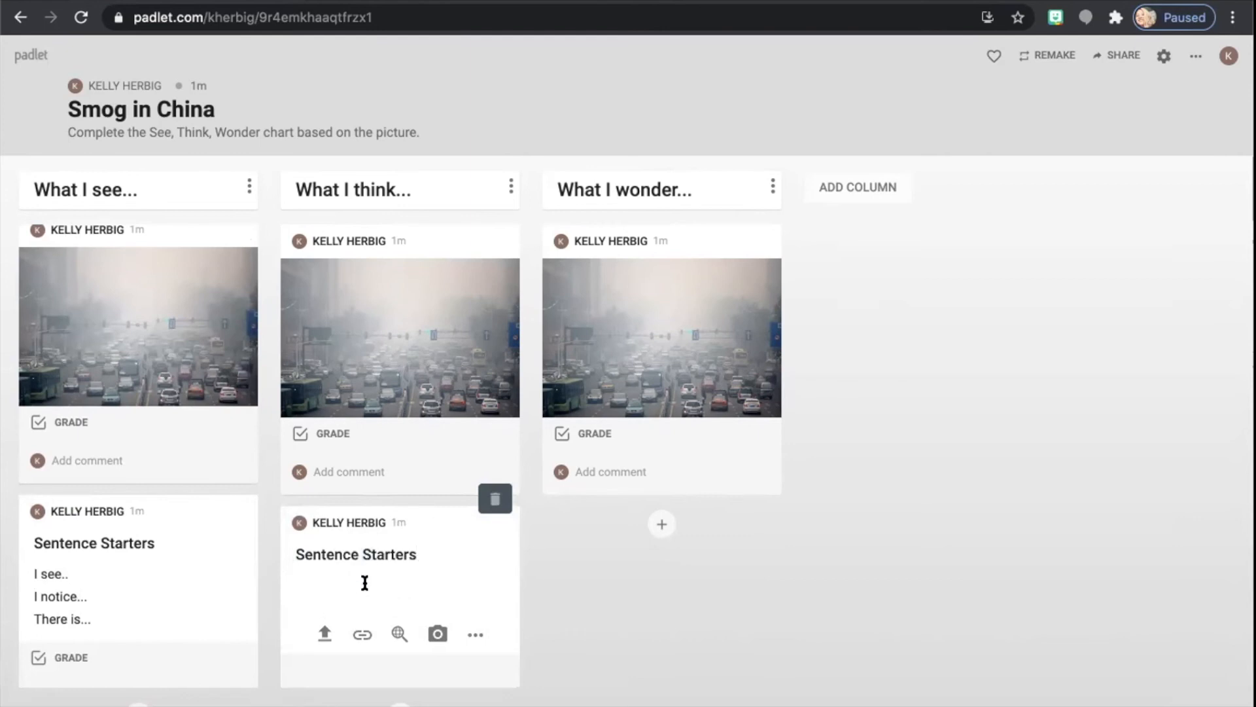
scroll(365, 582, "down", 1)
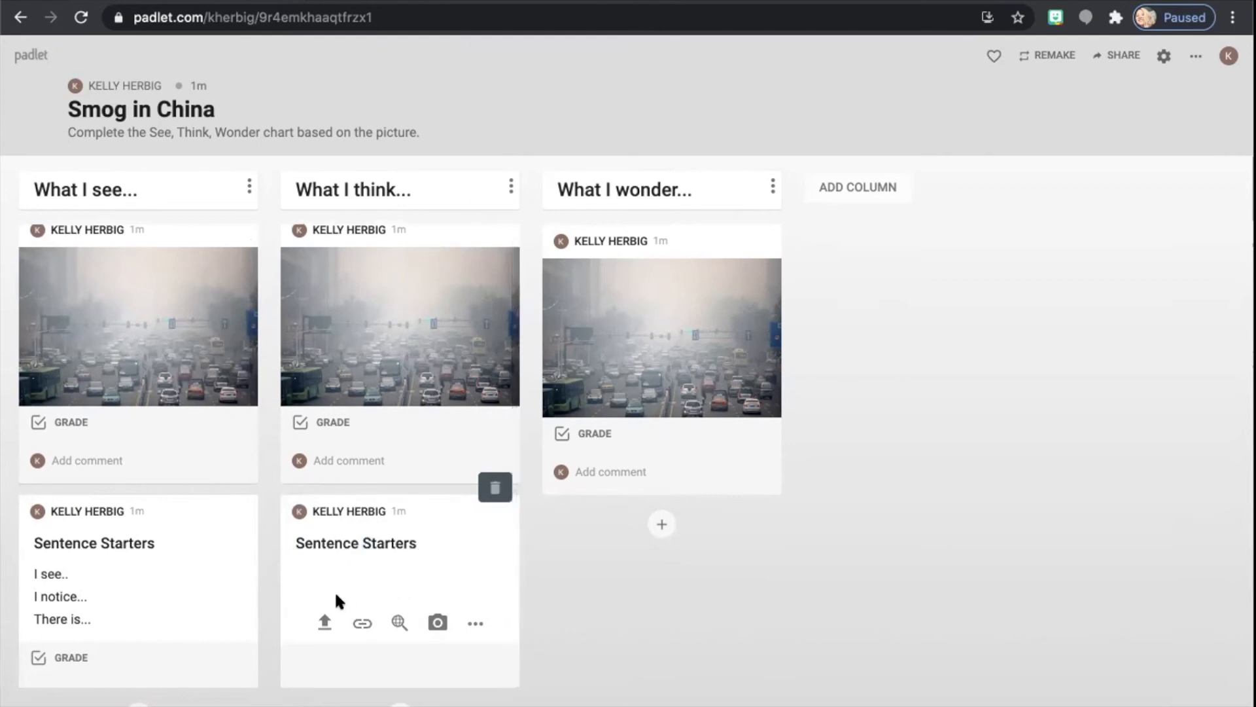
type("I think...")
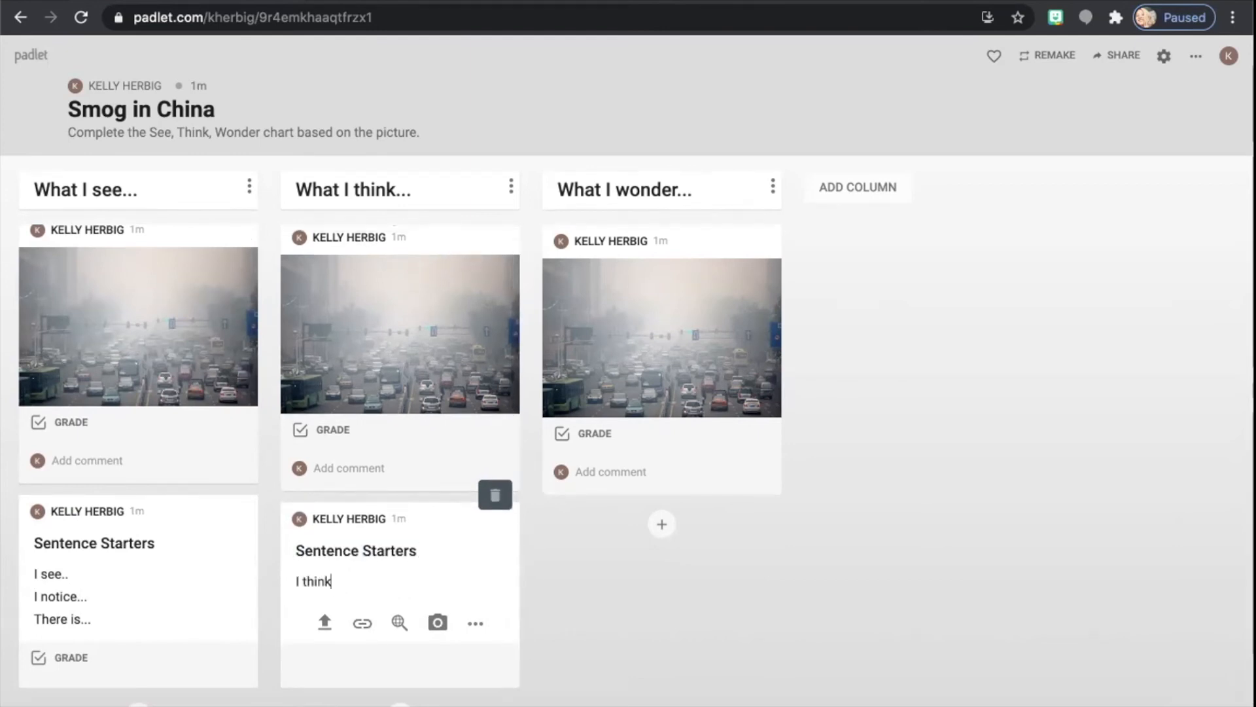
left_click(909, 524)
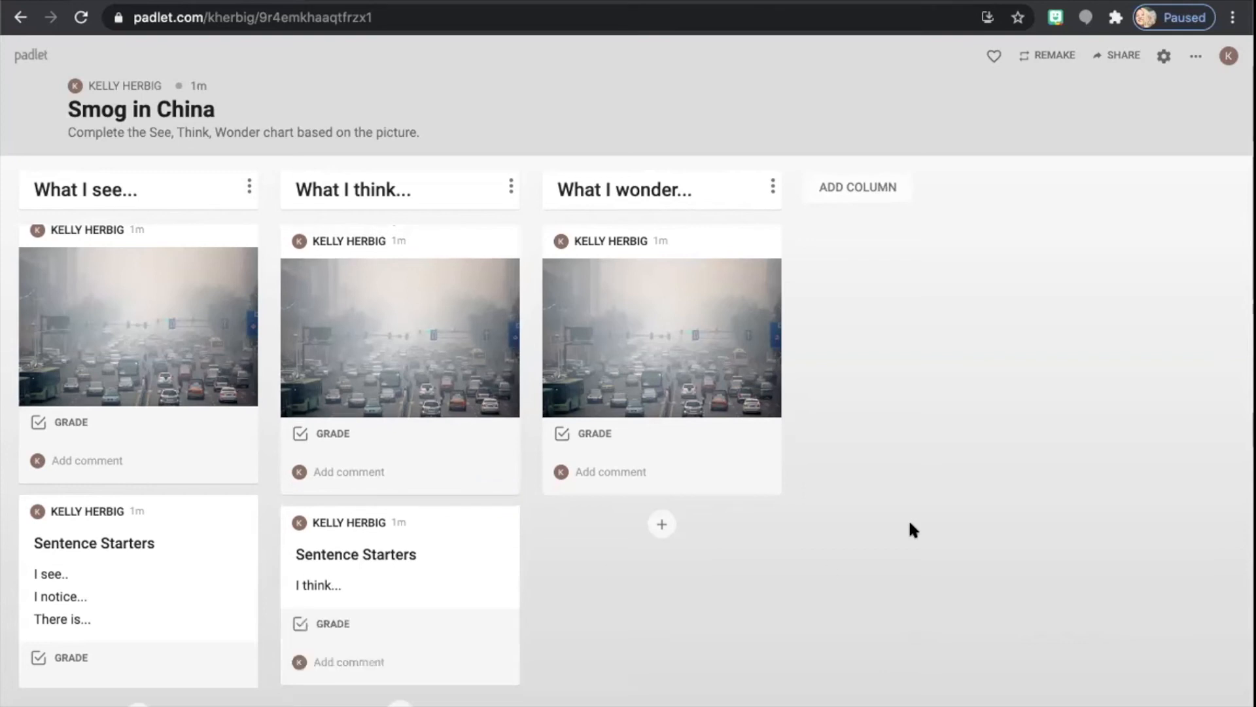
Add a "Sentence Starters" post under "What I wonder..." with the text "I wonder..."
left_click(656, 522)
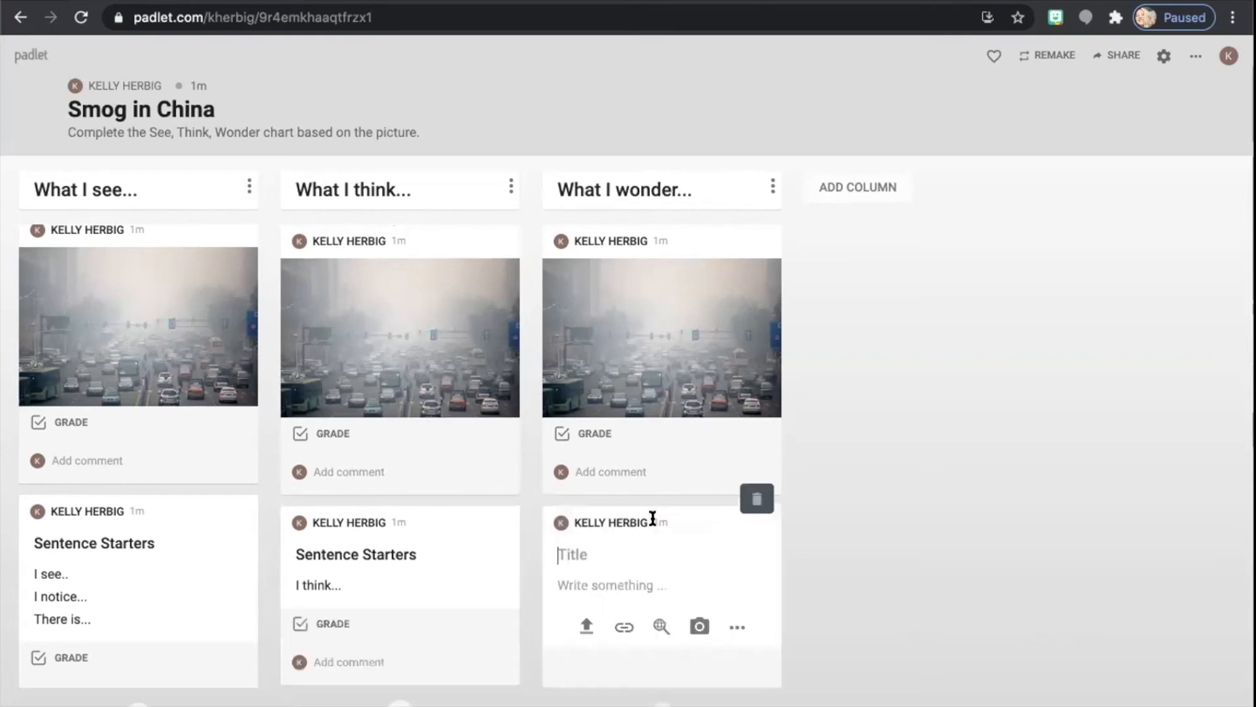
type("Sentence")
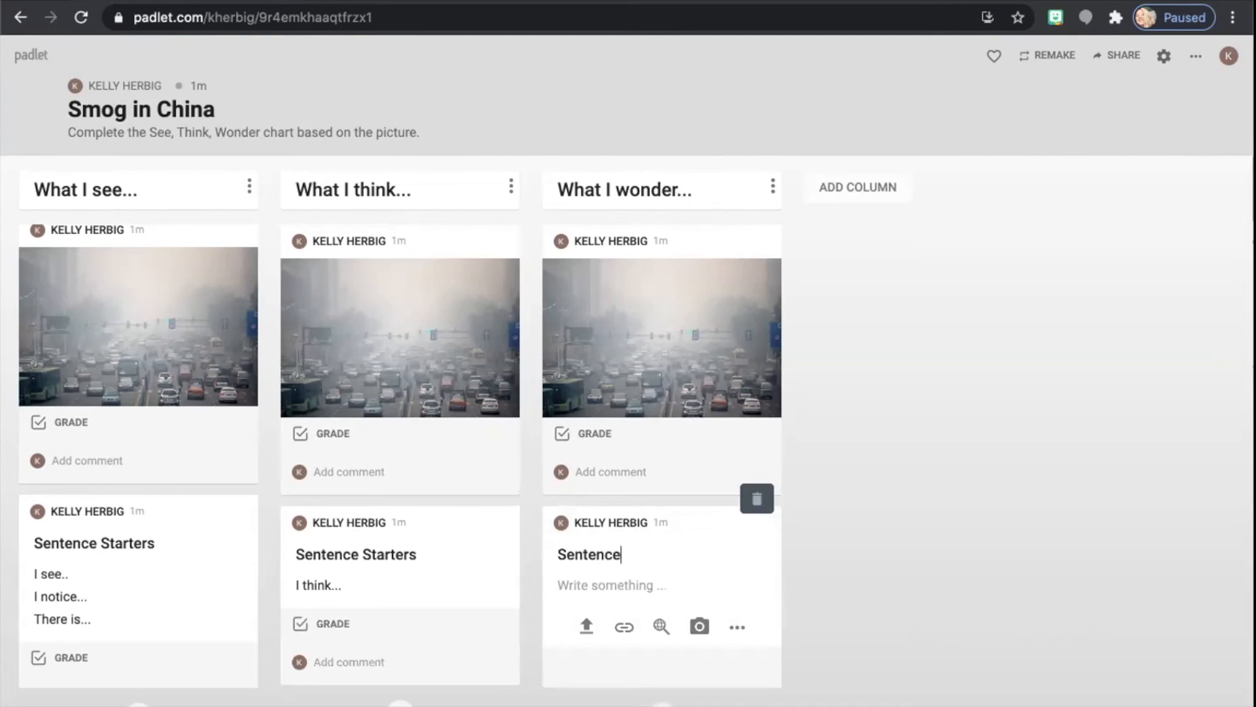
type(" Starters")
left_click(640, 584)
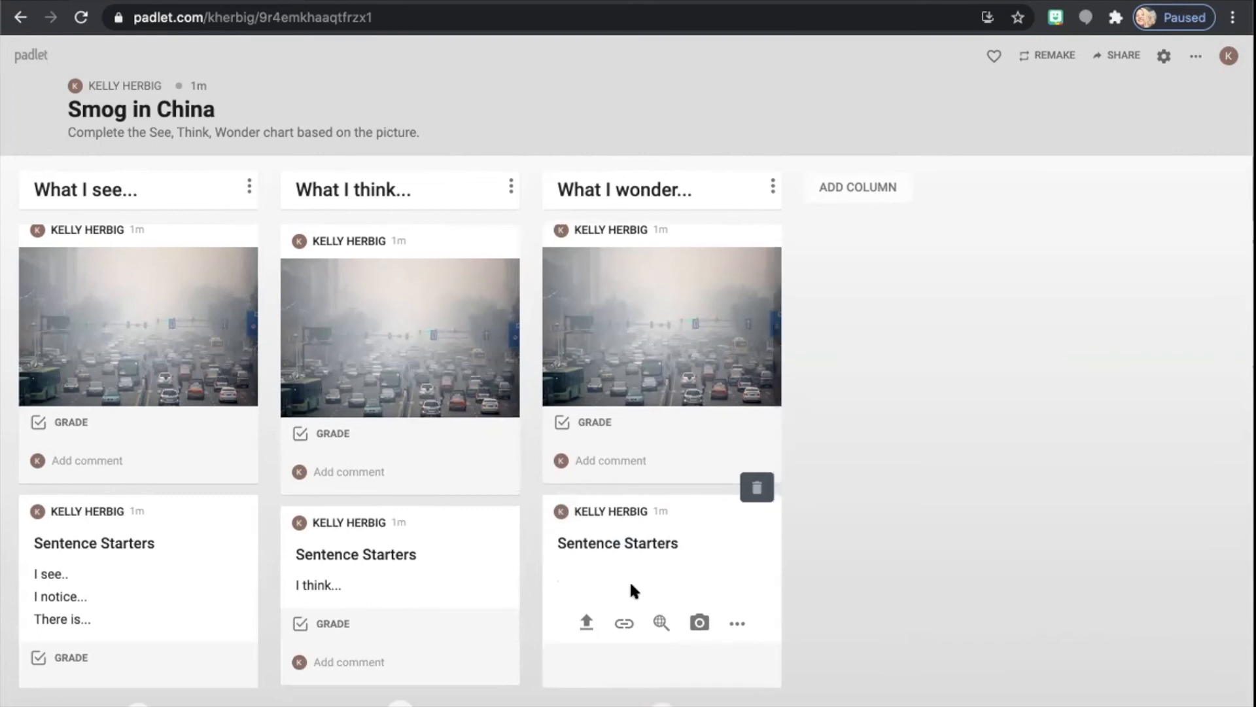
type("I wonder...")
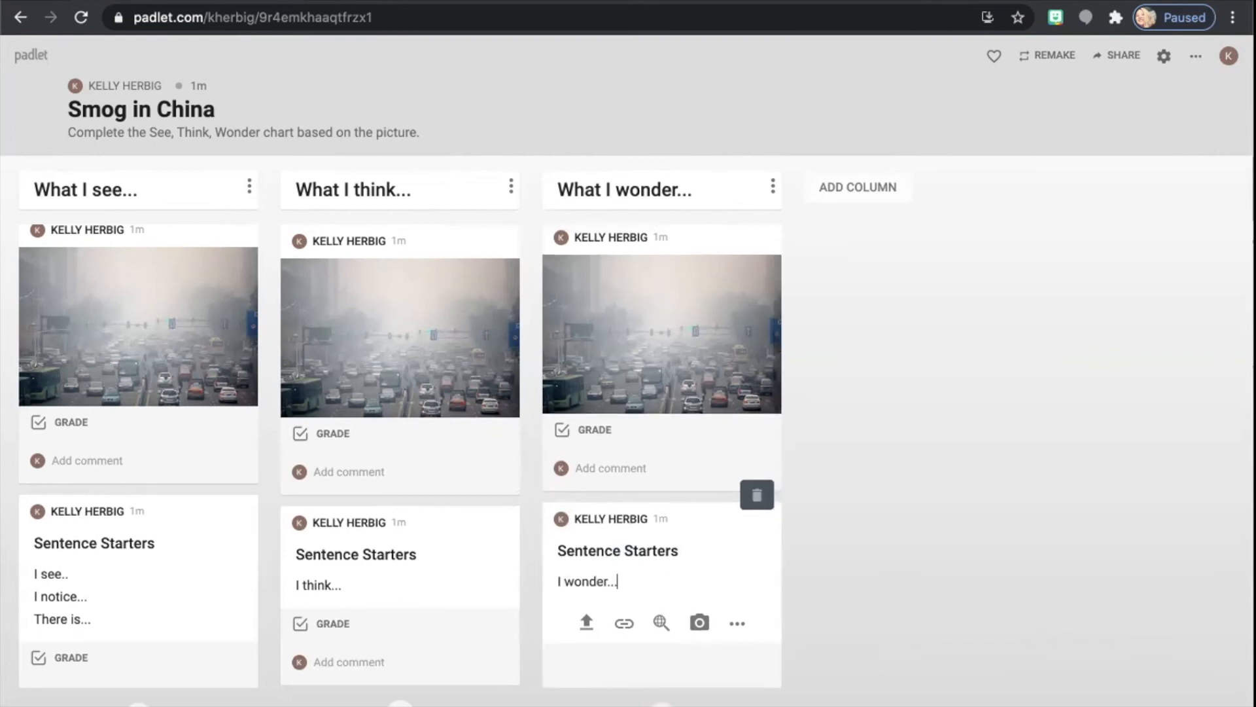
left_click(856, 536)
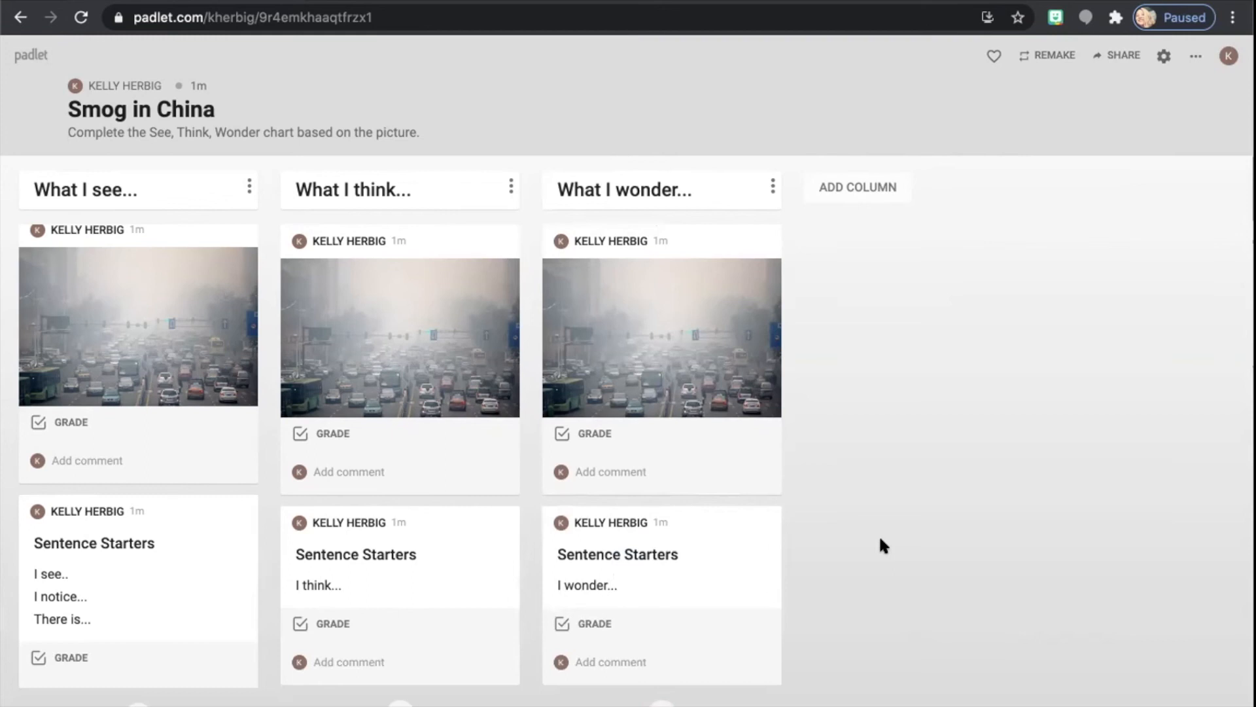
Change the ending of the padlet's unique address to "Smoginchinagrade3" and save the modification
left_click(1163, 55)
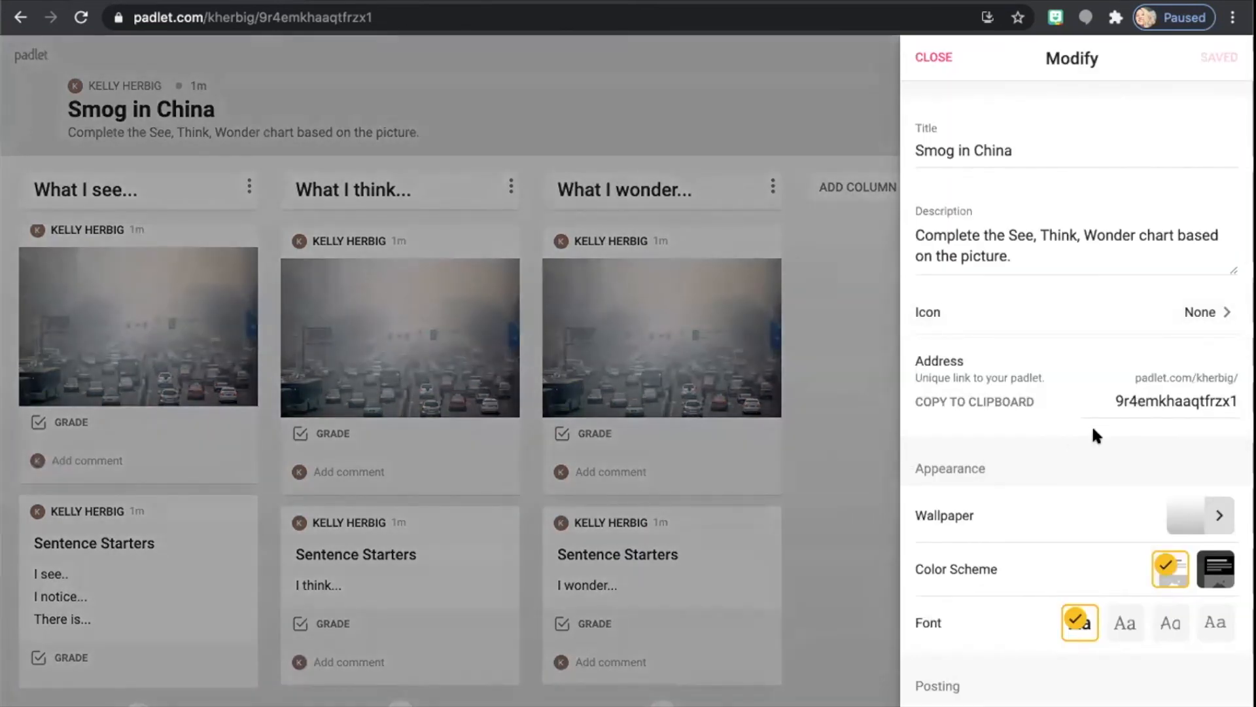
double_click(1163, 401)
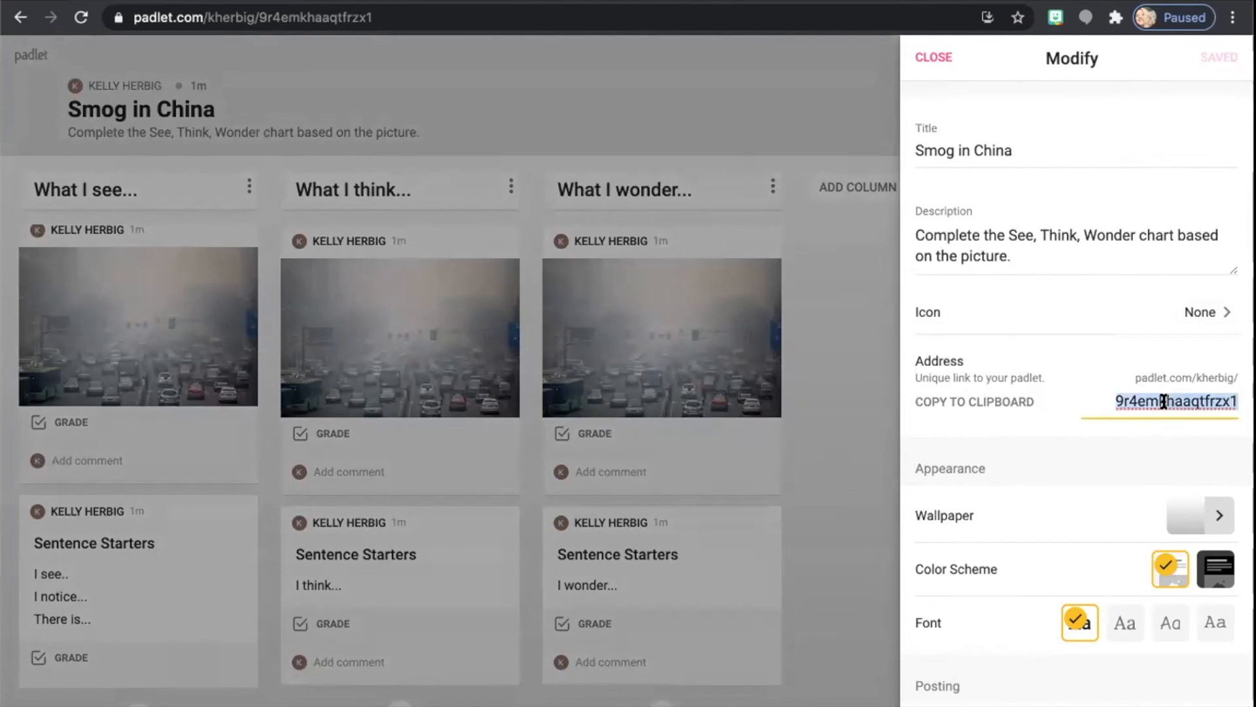
key("BackSpace")
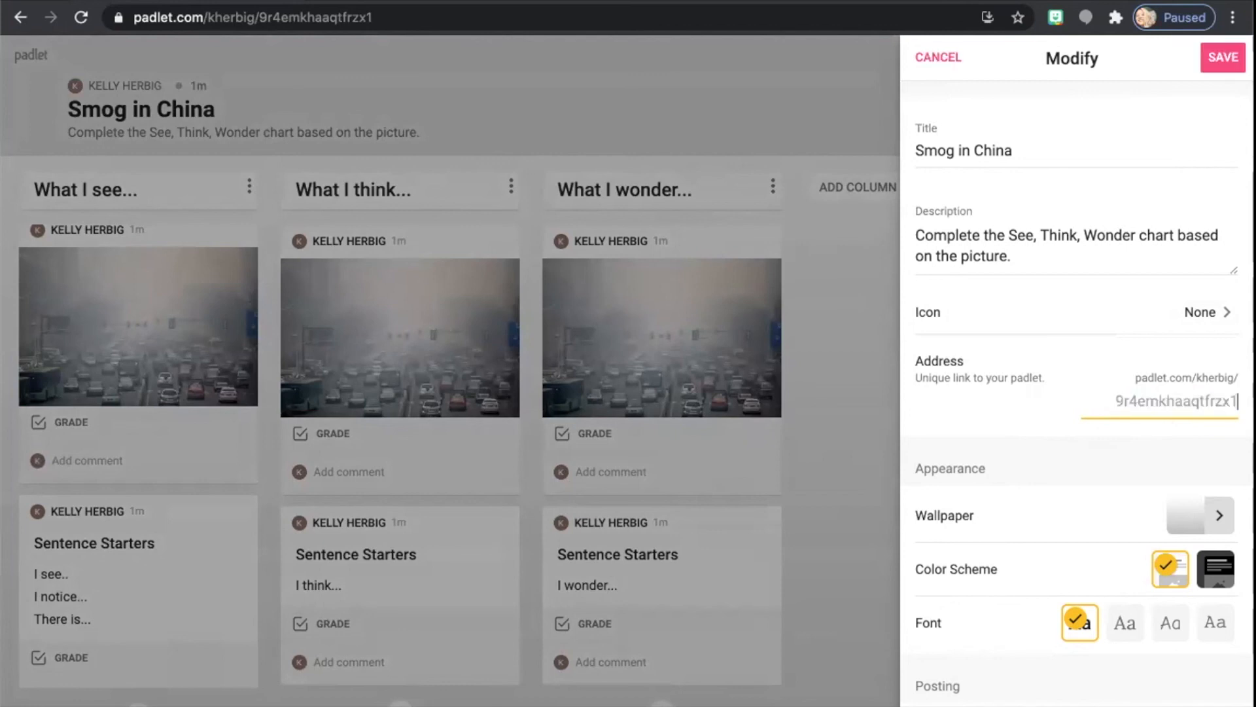
type("Smog in")
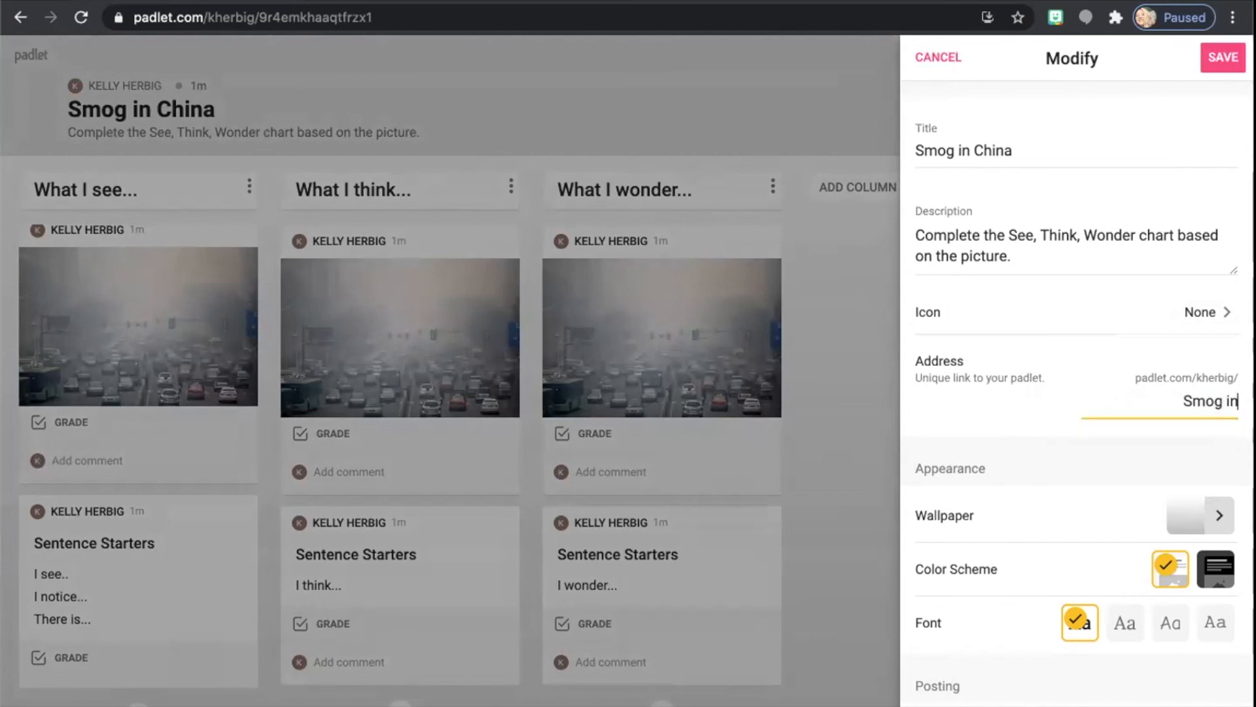
key("BackSpace")
key("BackSpace")
type("inchin")
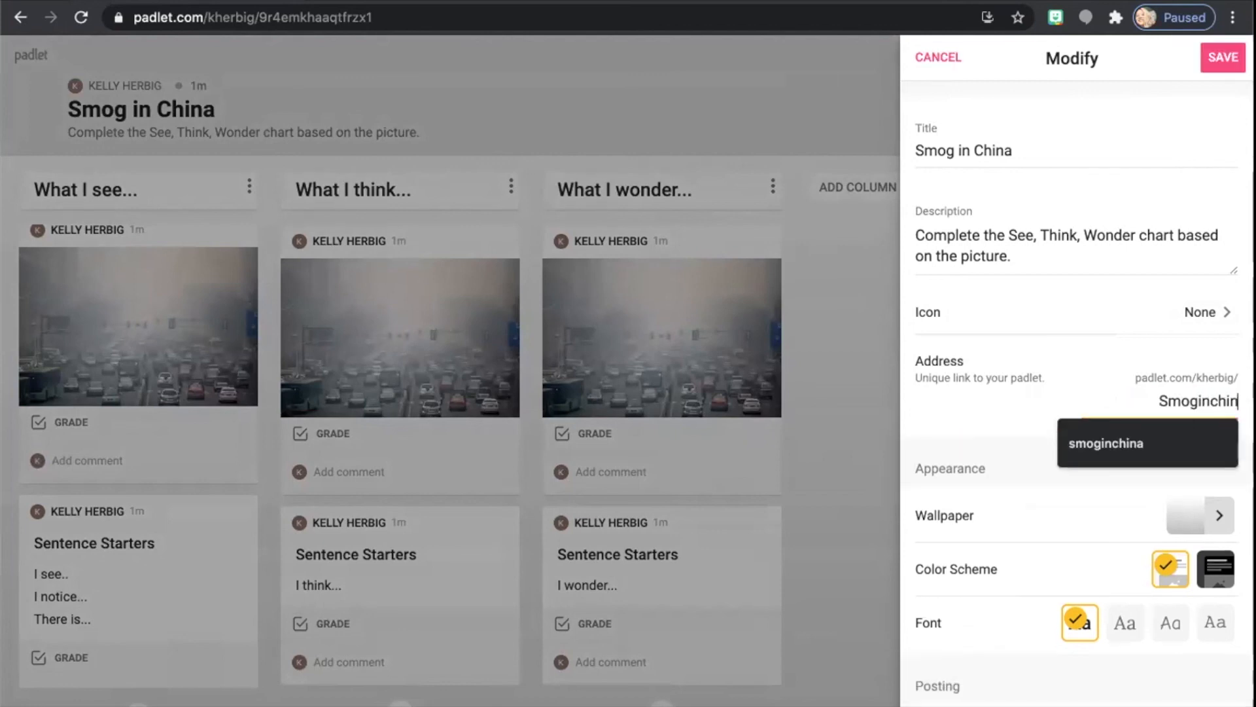
type("agrade3")
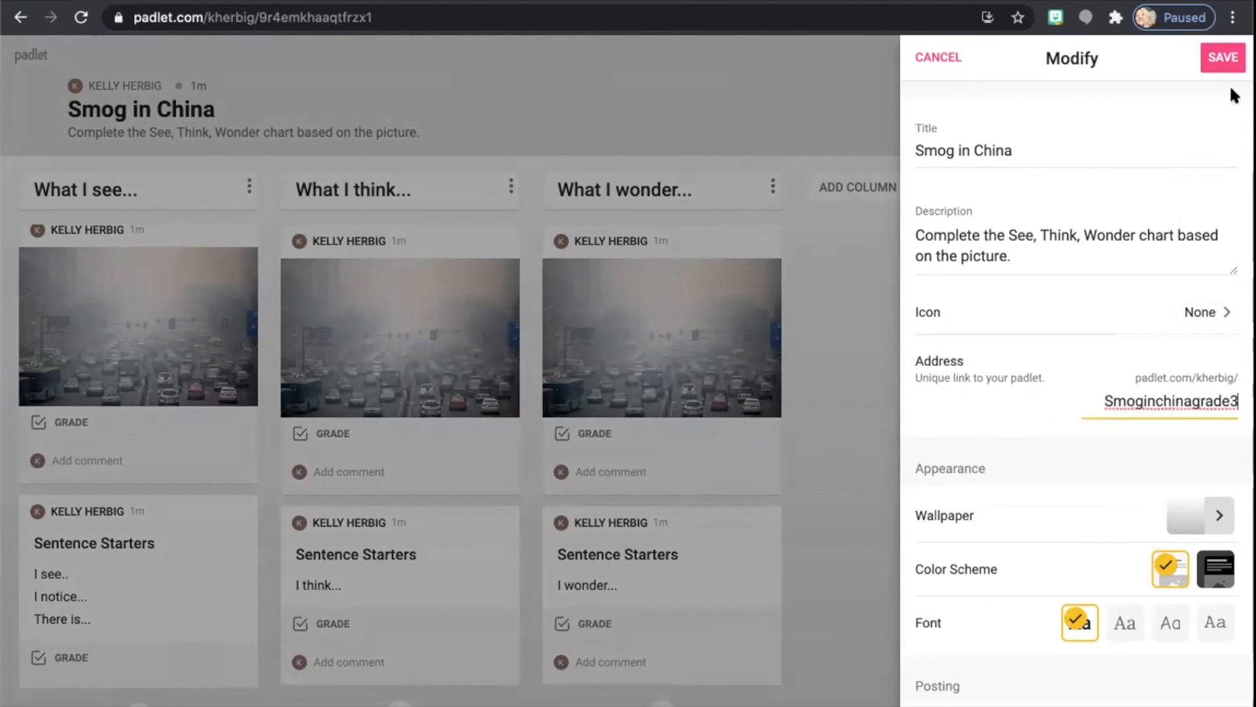
left_click(1223, 59)
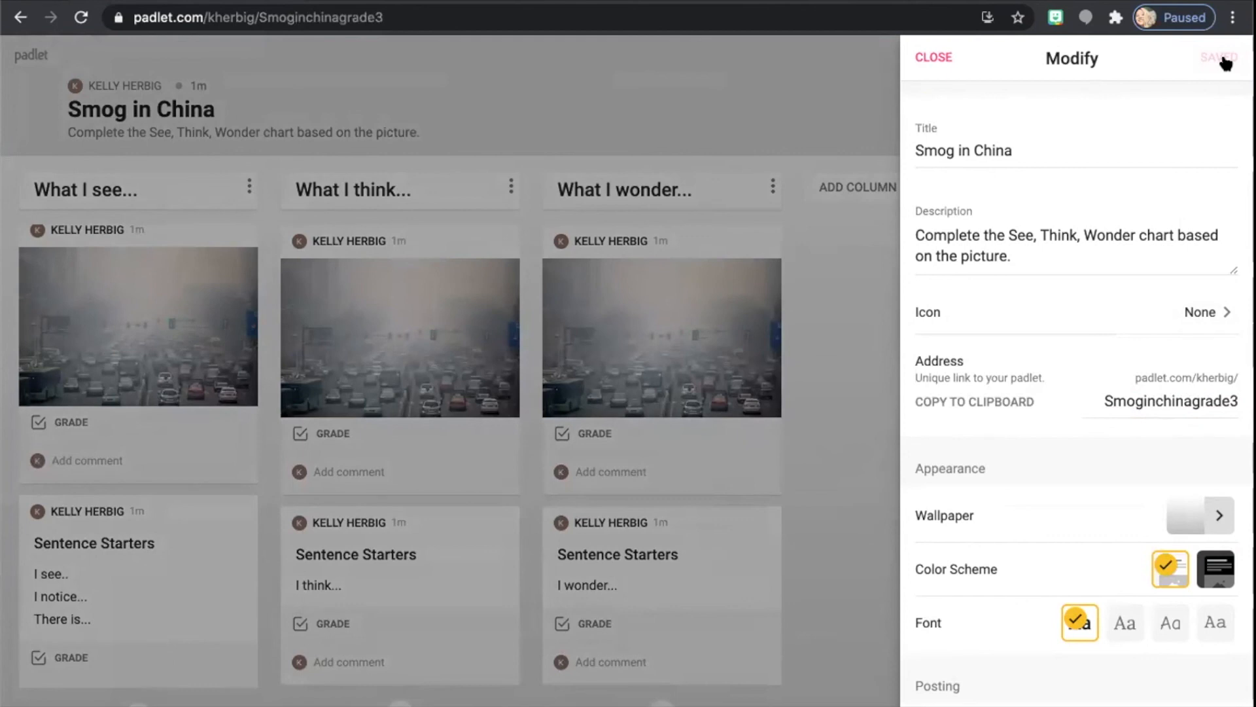
Close the padlet's modification settings and highlight the custom ending of its web address
left_click(426, 19)
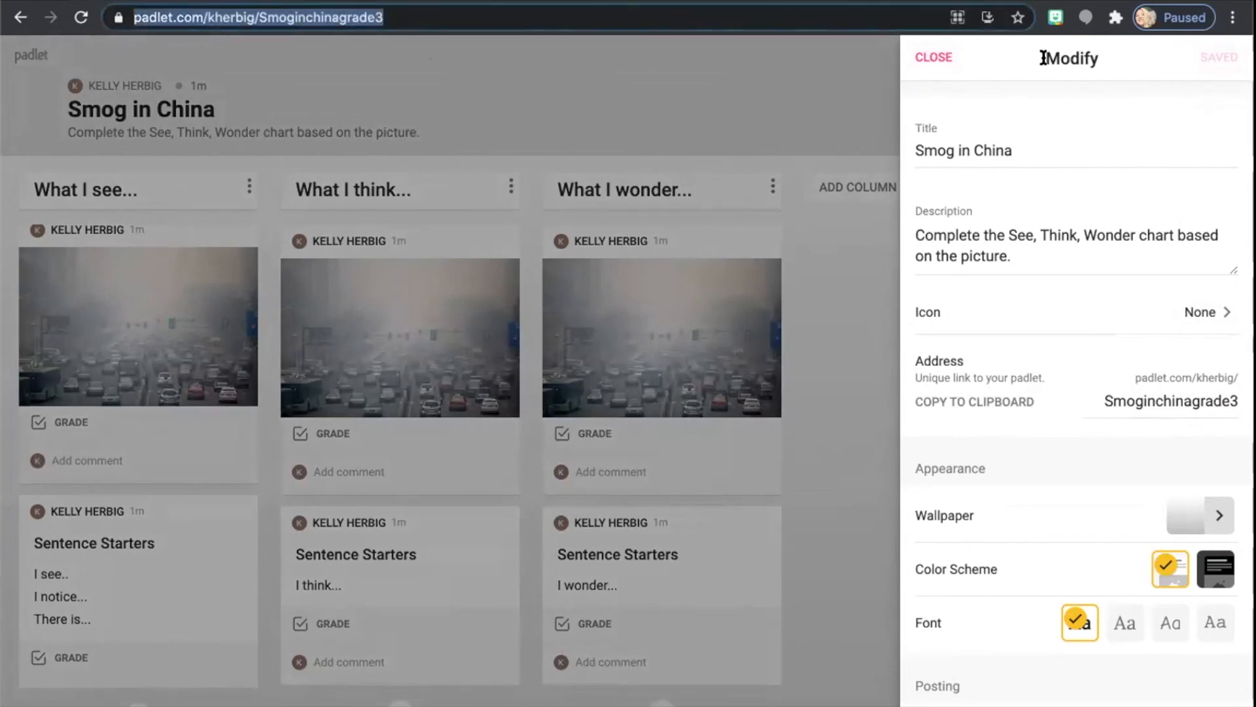
left_click(933, 59)
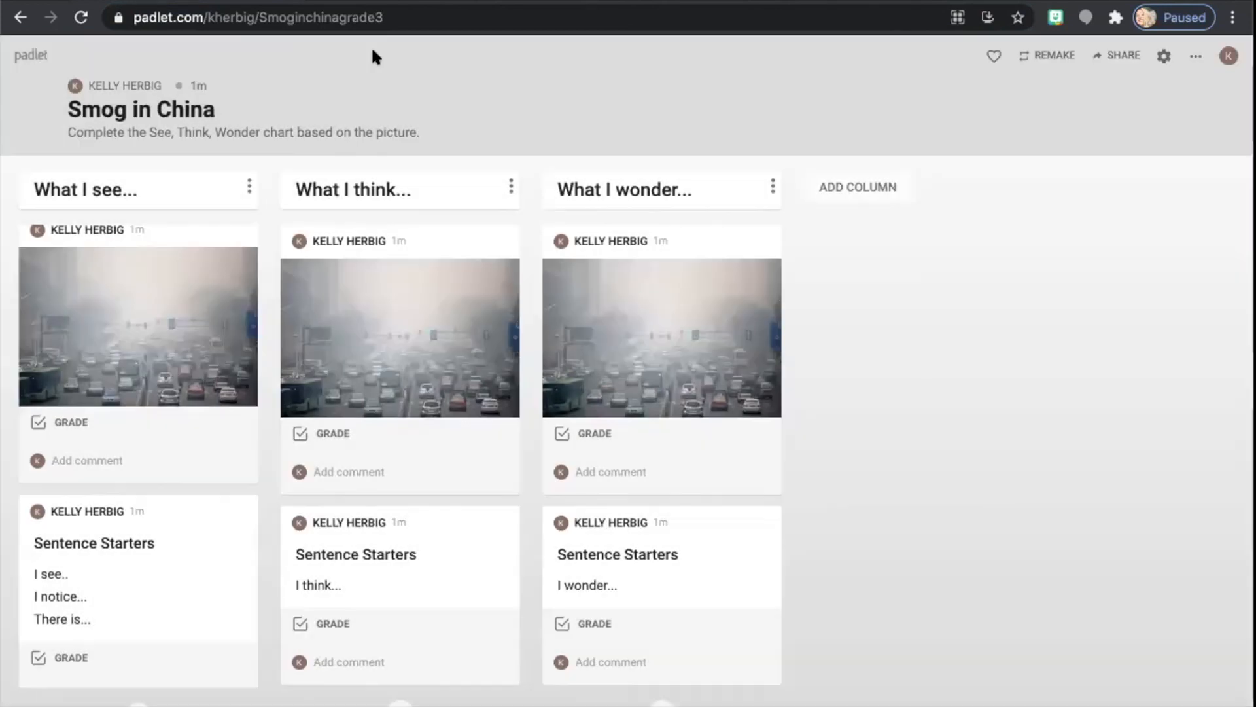
left_click(328, 17)
double_click(328, 17)
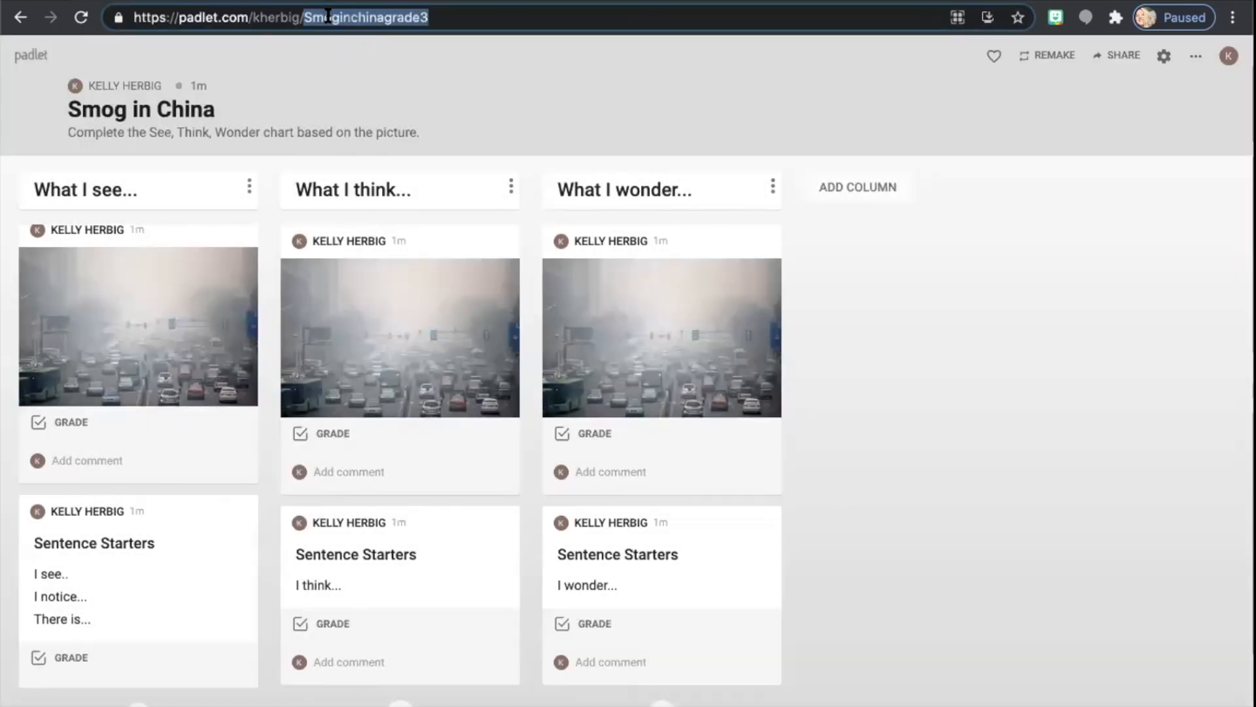
left_click(461, 81)
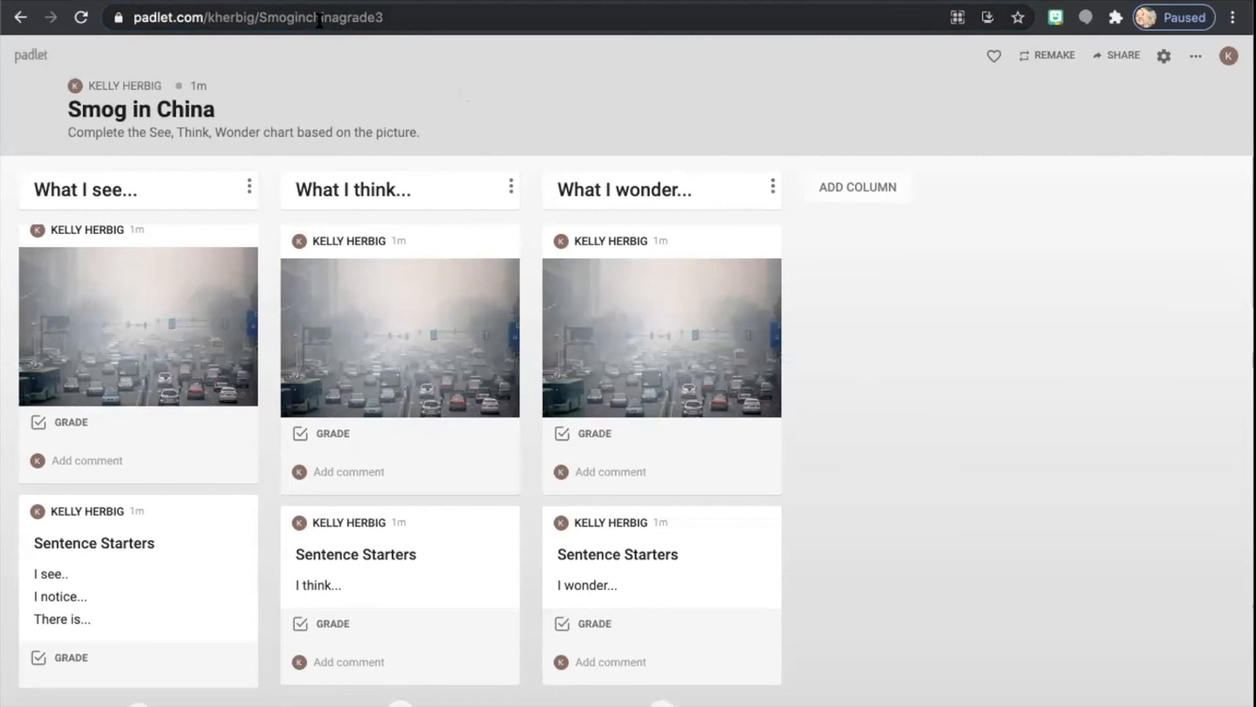
Add a sample student post under "What I see..." with a first name as the title and the text "I see smog."
left_click(138, 702)
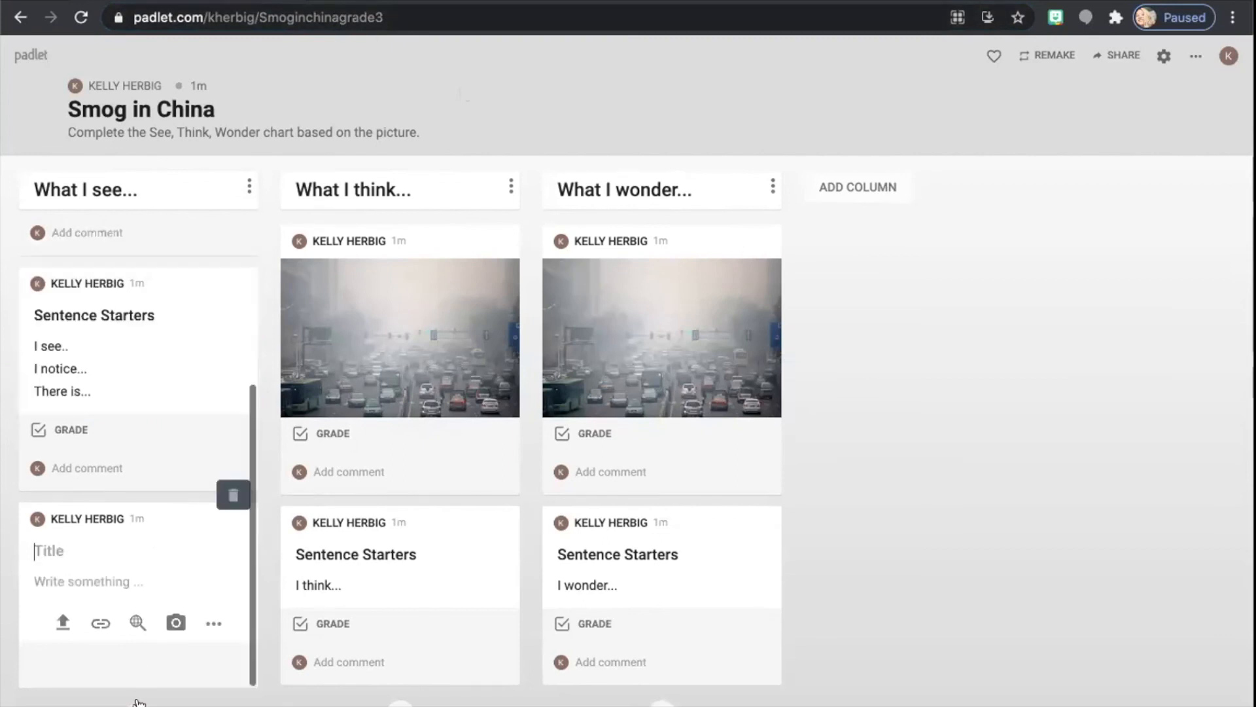
left_click(70, 555)
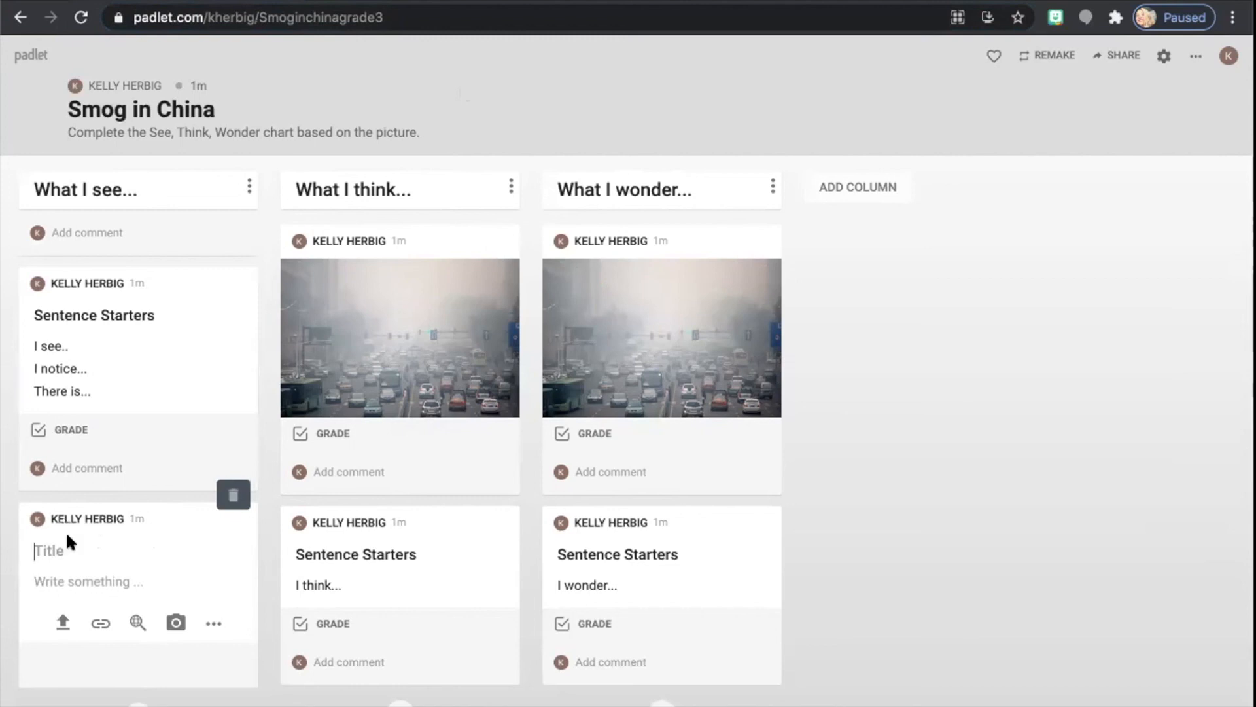
type("Kelly")
left_click(66, 577)
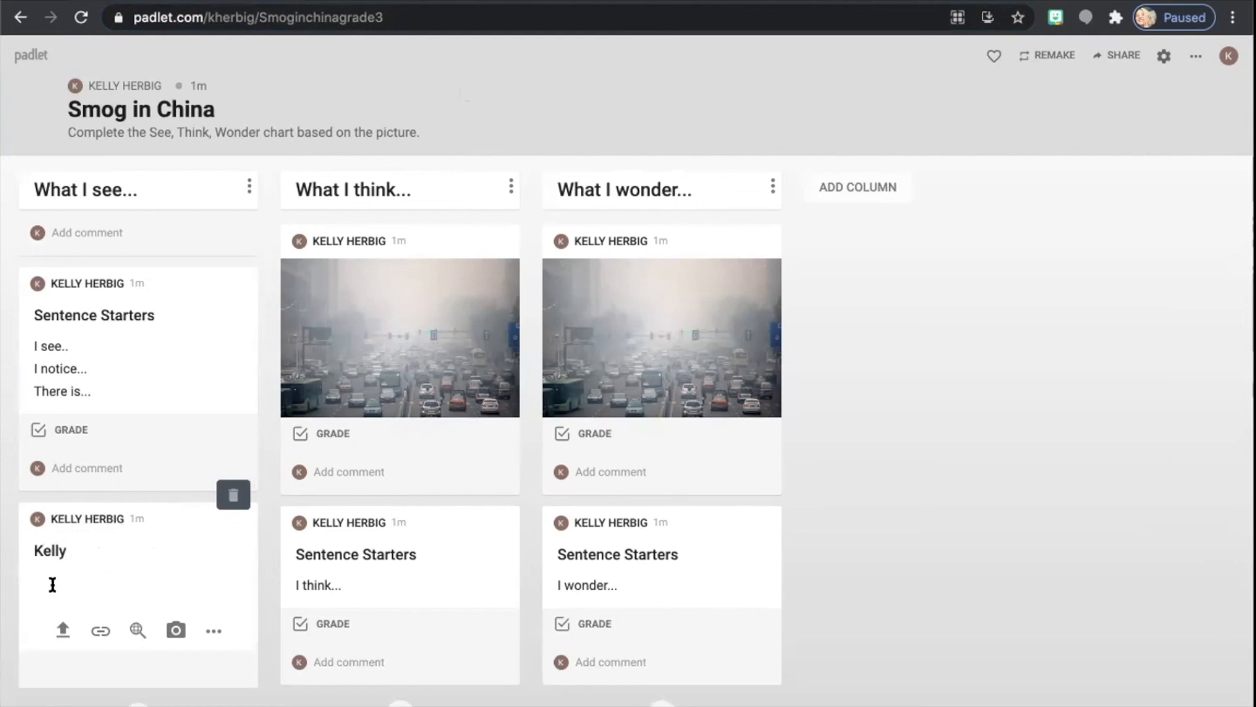
type("I see")
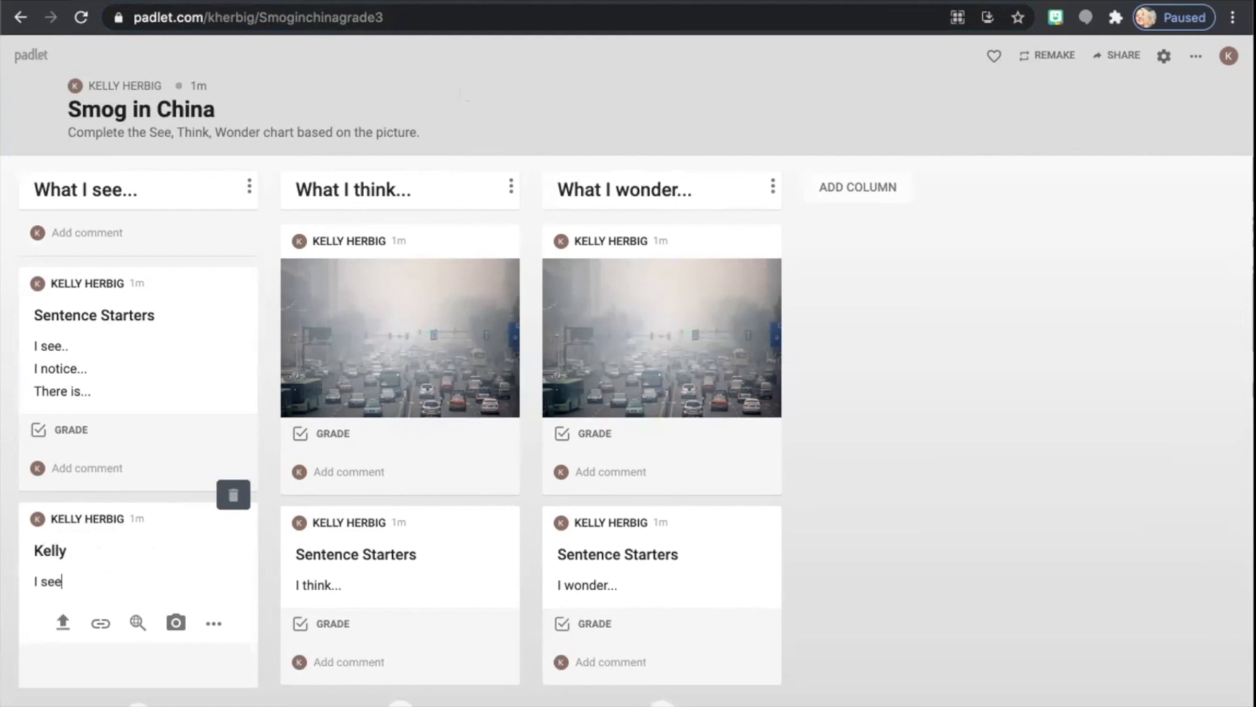
type(" smog.")
left_click(1007, 388)
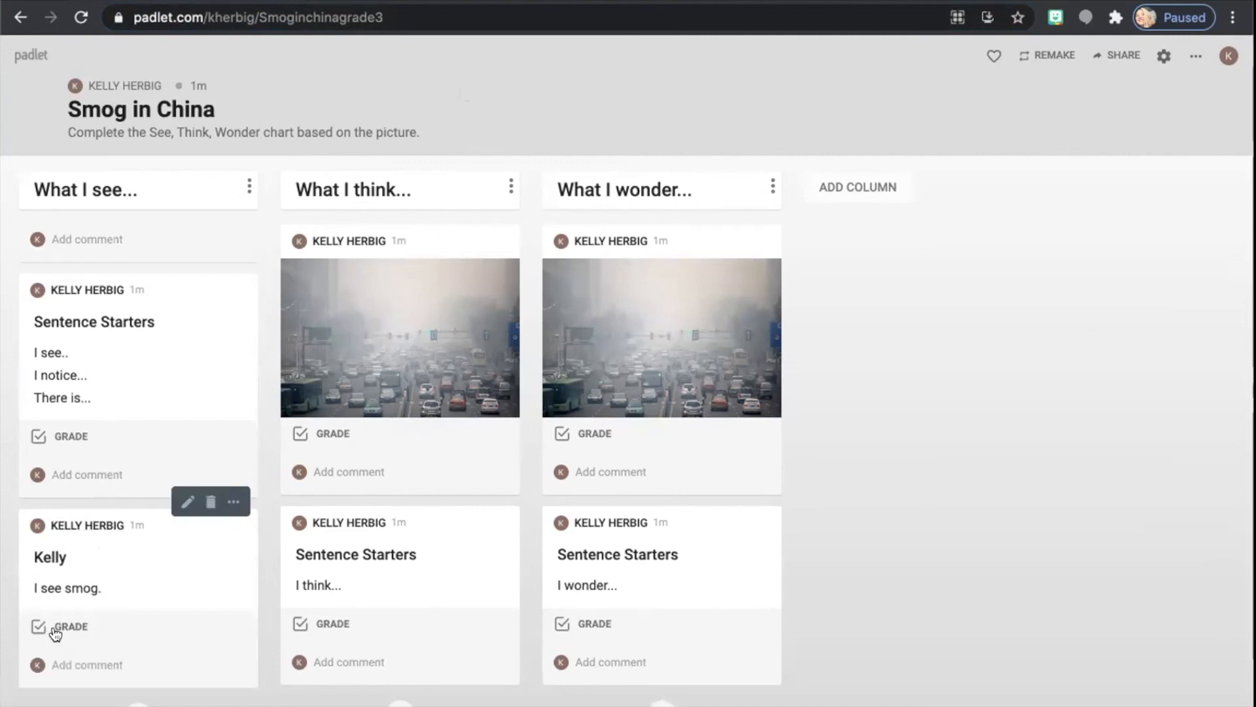
Grade the "I see smog." post 3 out of 4
left_click(63, 627)
left_click(62, 618)
left_click(62, 626)
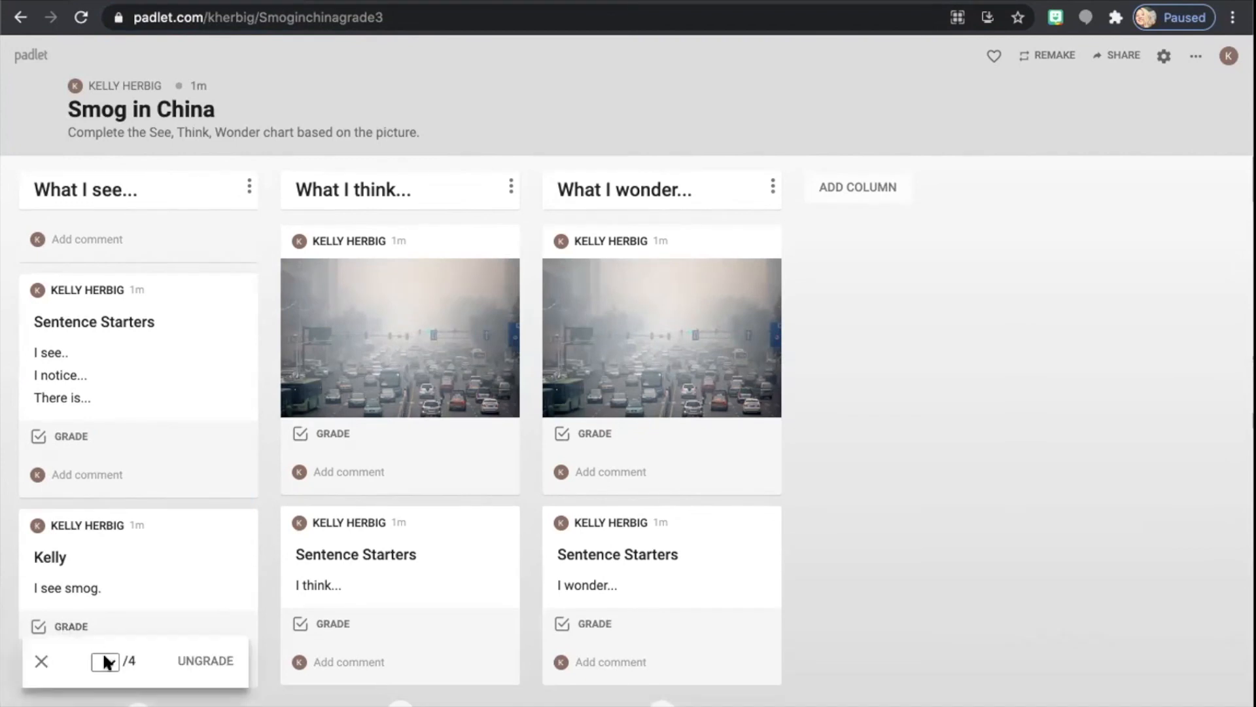
left_click(104, 662)
left_click(109, 626)
left_click(231, 698)
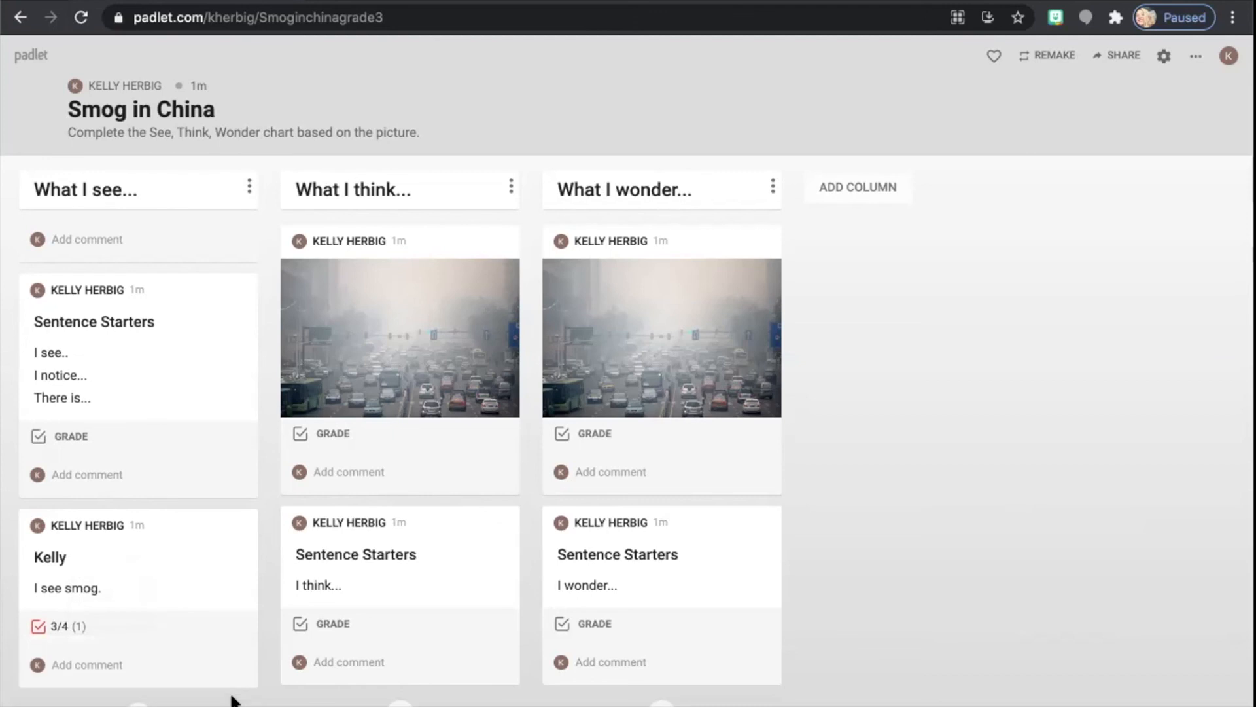